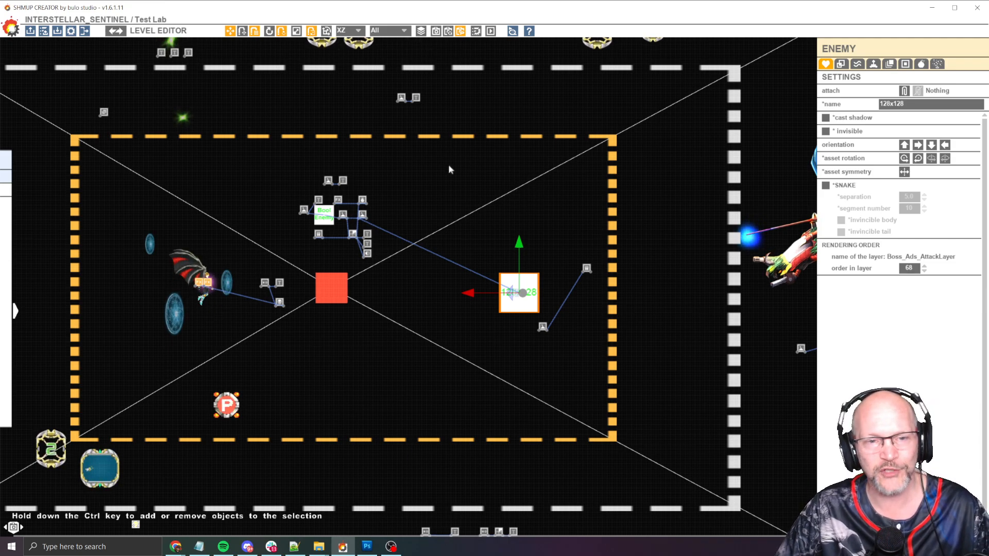
Play-test the level twice, flying the player into the trigger zone to fire its event
{"action": "middle_click_drag", "start_coordinate": [447, 167], "coordinate": [452, 161]}
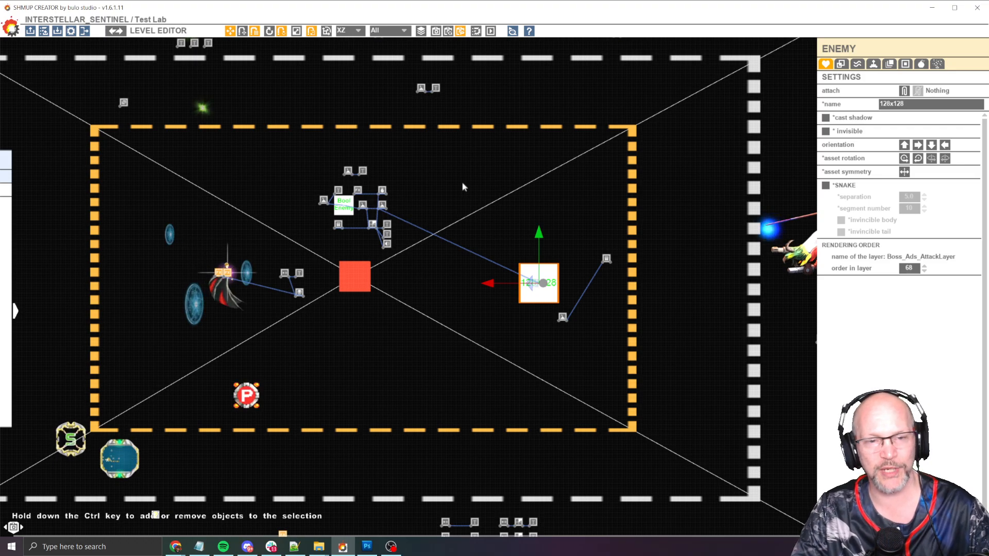
{"action": "key", "text": "space"}
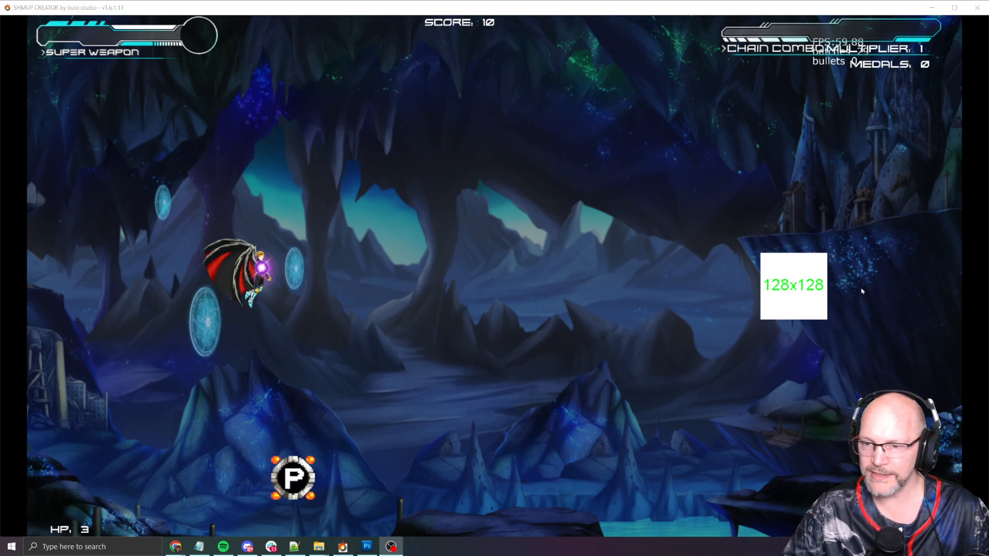
{"action": "left_click", "coordinate": [607, 260]}
{"action": "key", "text": "Right"}
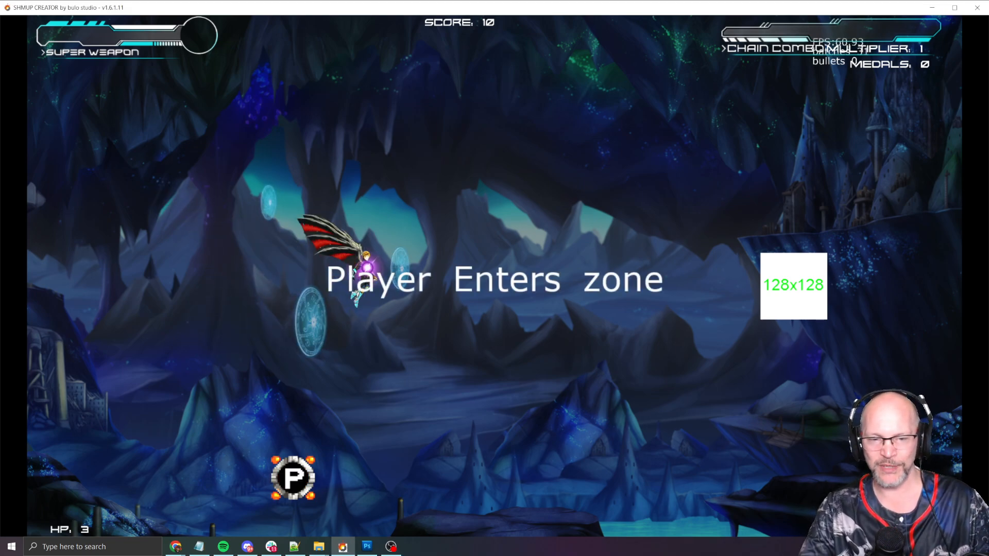
{"action": "key", "text": "space"}
{"action": "key", "text": "Up"}
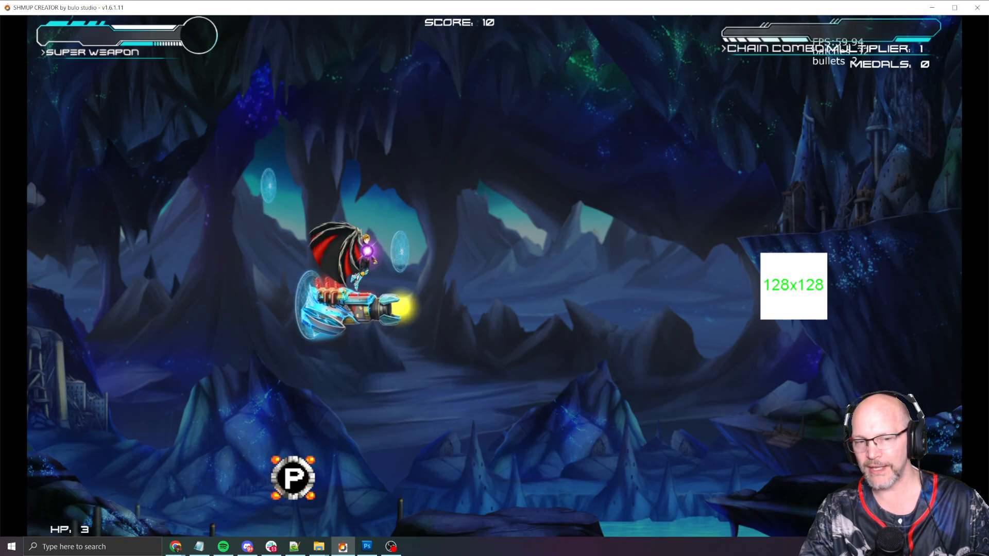
{"action": "key", "text": "Up"}
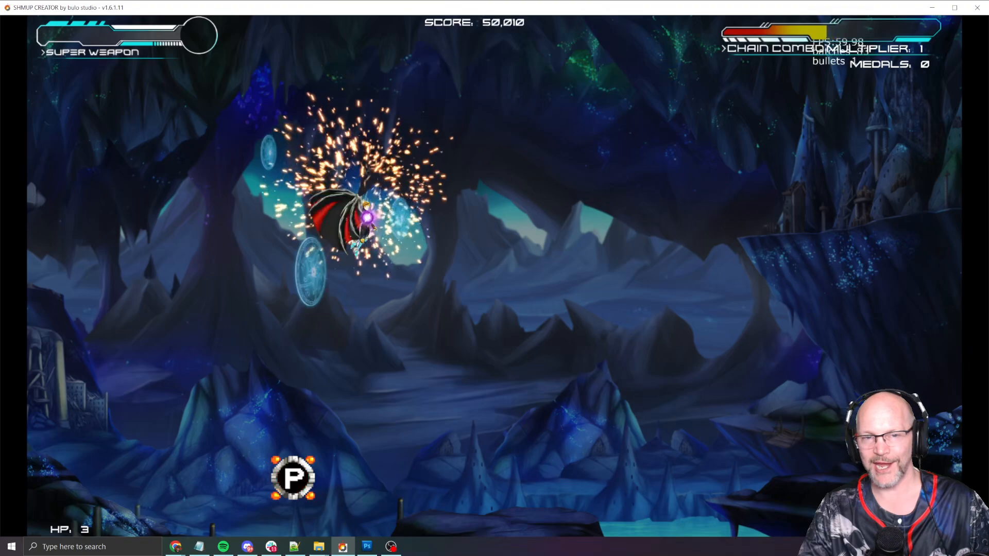
{"action": "key", "text": "Escape"}
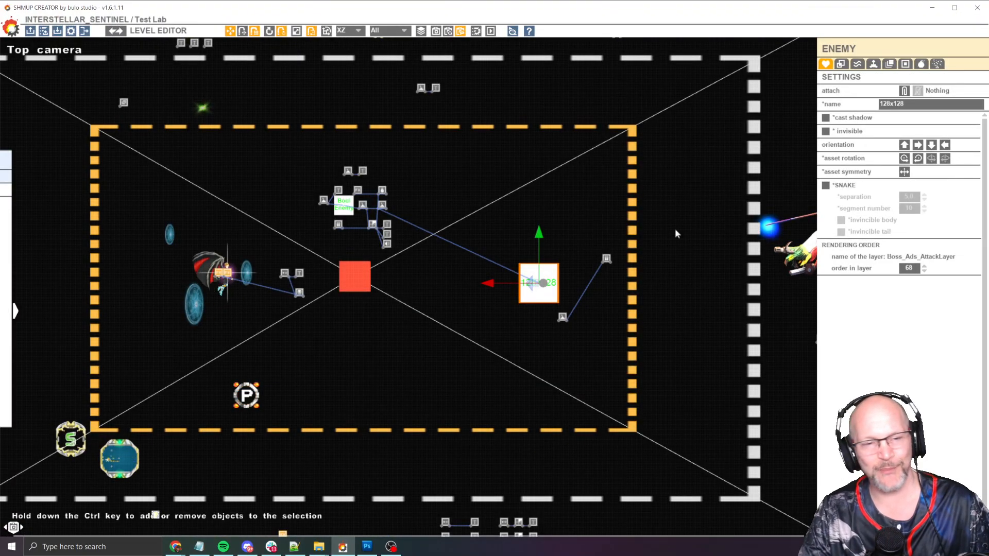
{"action": "key", "text": "space"}
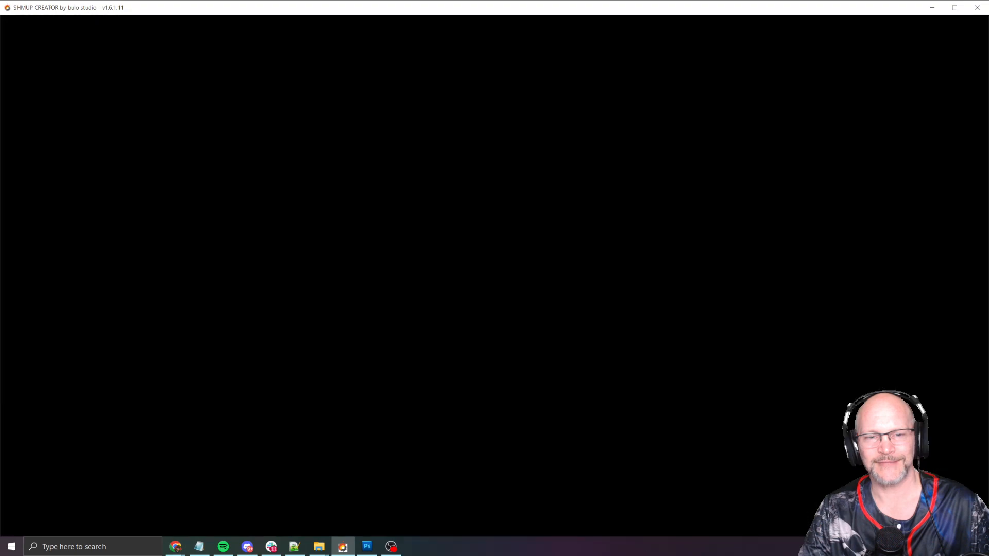
{"action": "key", "text": "Right"}
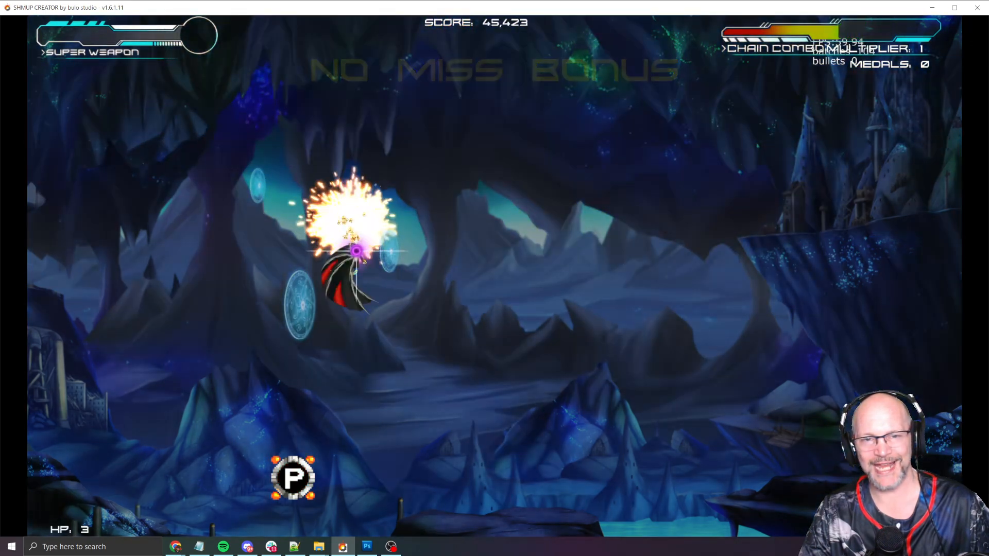
{"action": "key", "text": "Escape"}
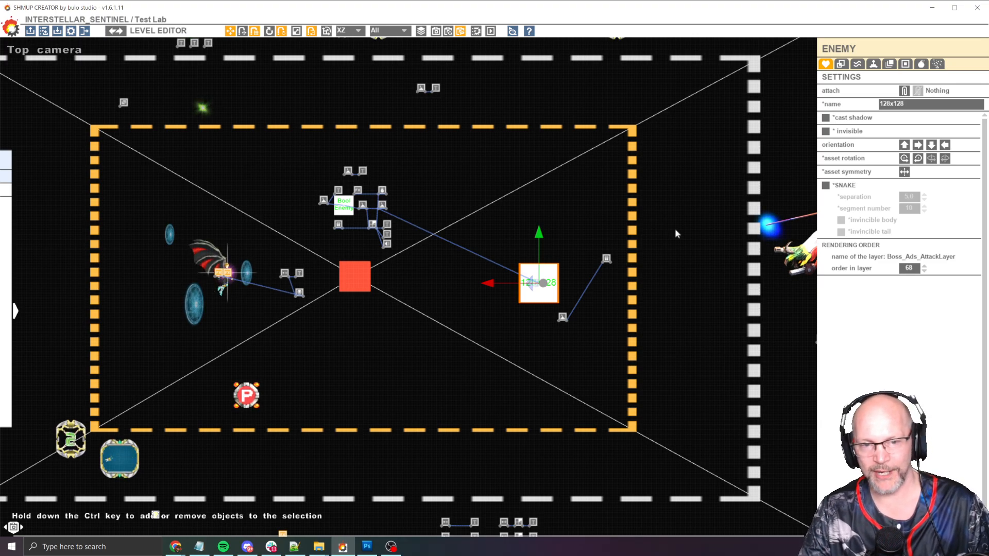
Restart the play-test and fly the player around the trigger area
{"action": "key", "text": "F5"}
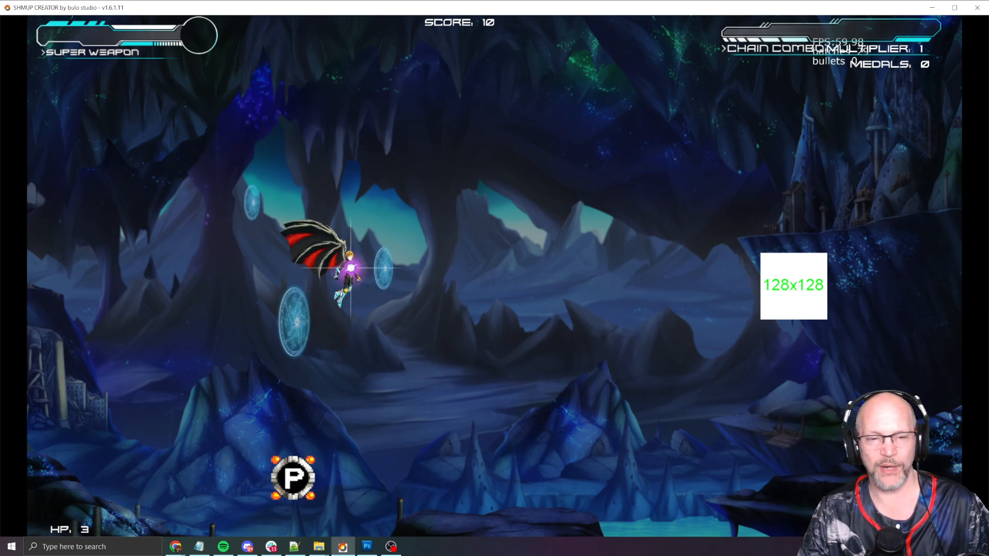
{"action": "key", "text": "Down"}
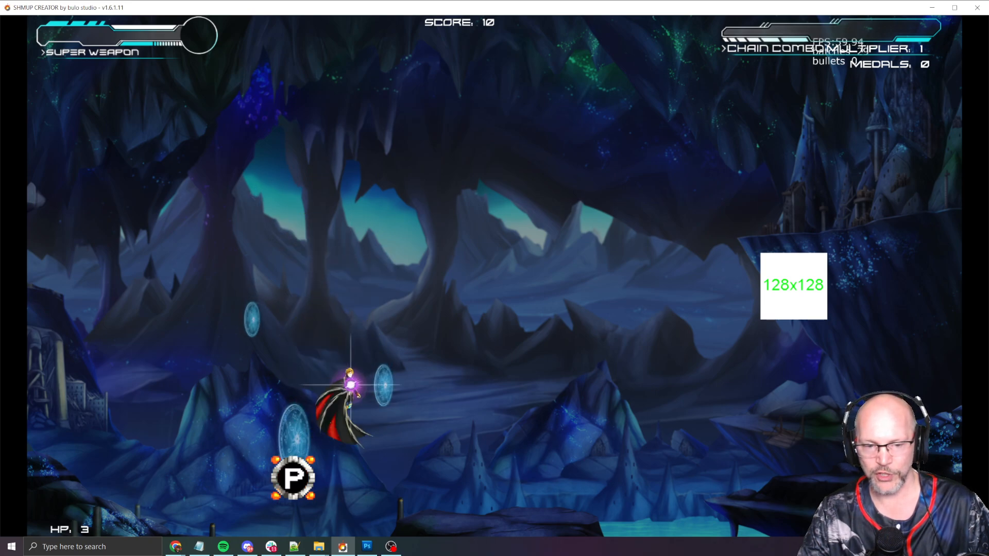
{"action": "key", "text": "space"}
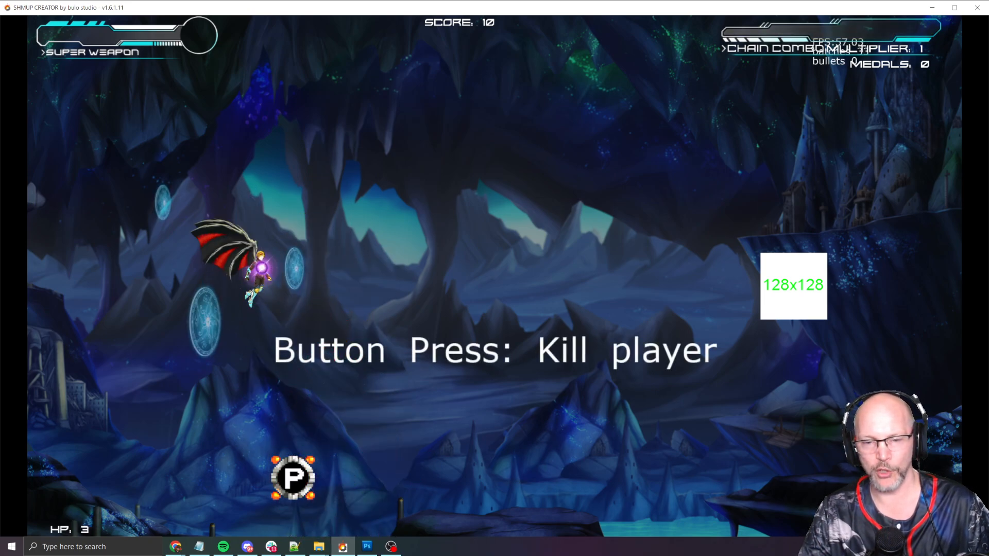
{"action": "key", "text": "Right"}
{"action": "key", "text": "Up"}
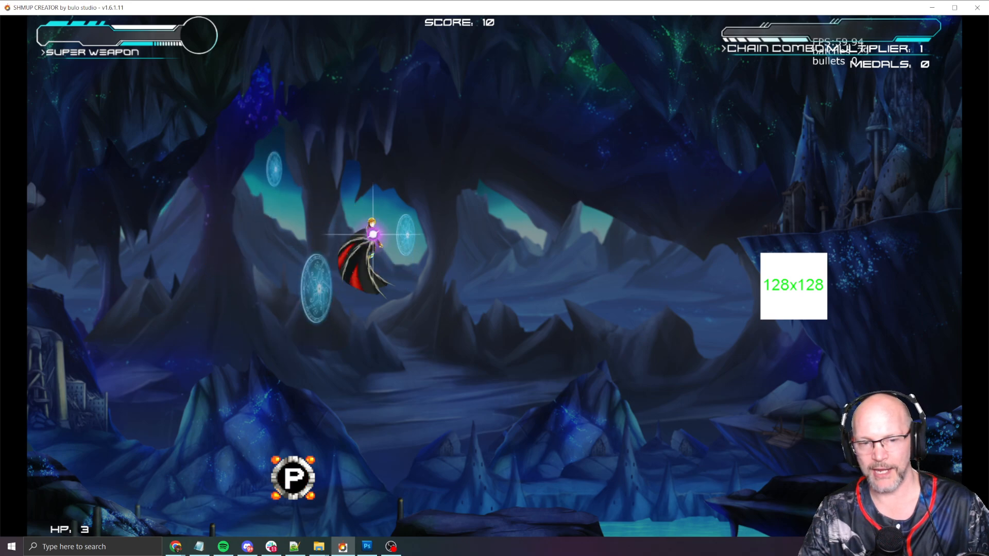
{"action": "key", "text": "space"}
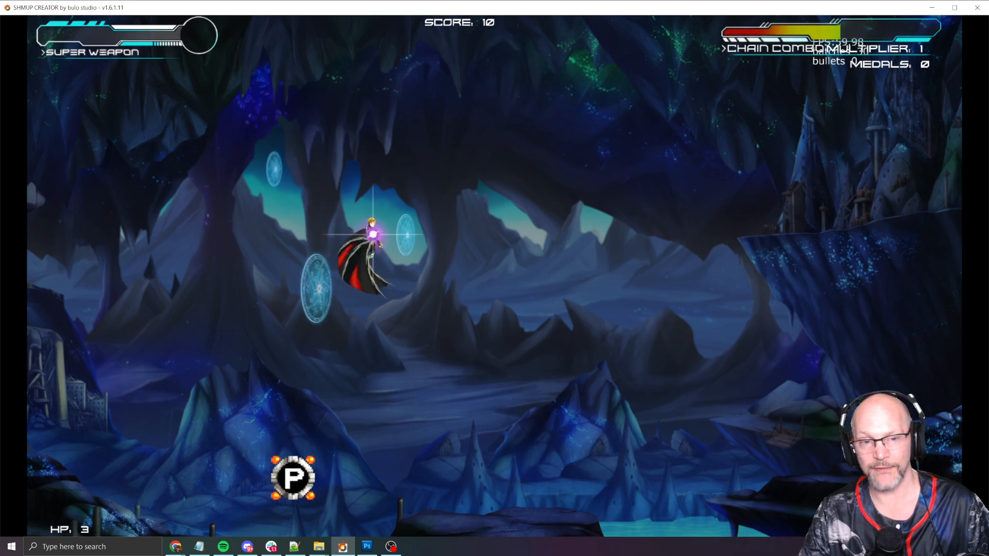
{"action": "key", "text": "Escape"}
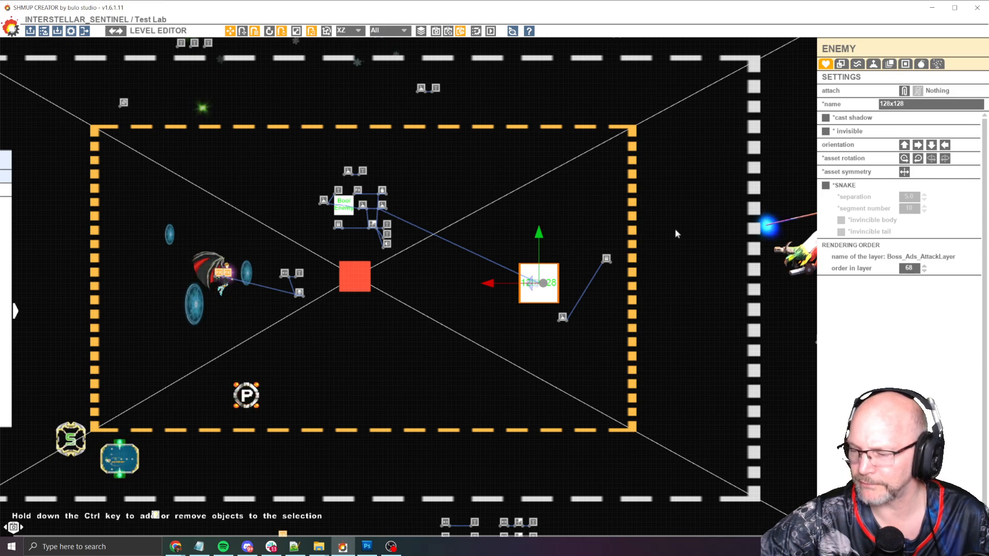
Select the zone trigger and set its zone width to 30
{"action": "scroll", "coordinate": [326, 224], "scroll_direction": "up", "scroll_amount": 2}
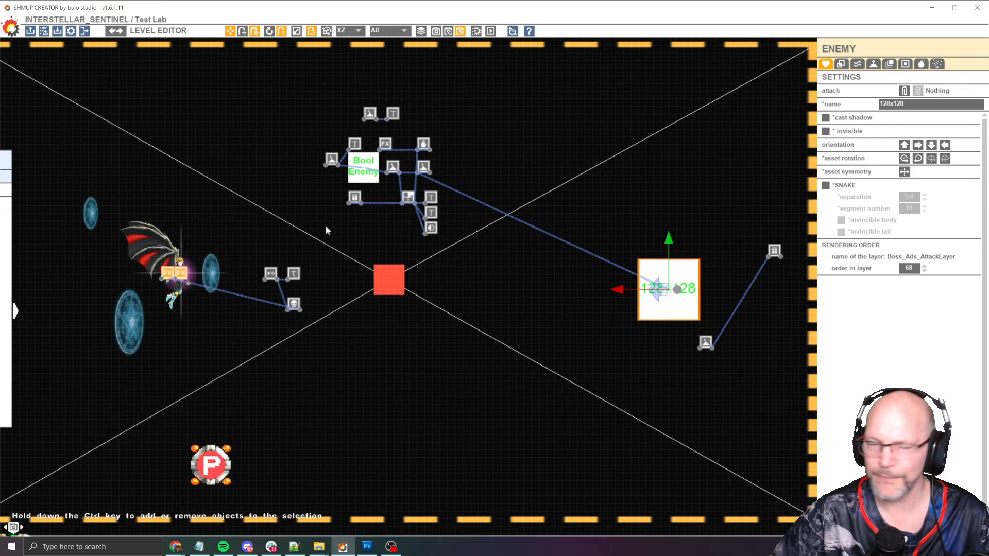
{"action": "left_click", "coordinate": [331, 159]}
{"action": "scroll", "coordinate": [341, 221], "scroll_direction": "down", "scroll_amount": 3}
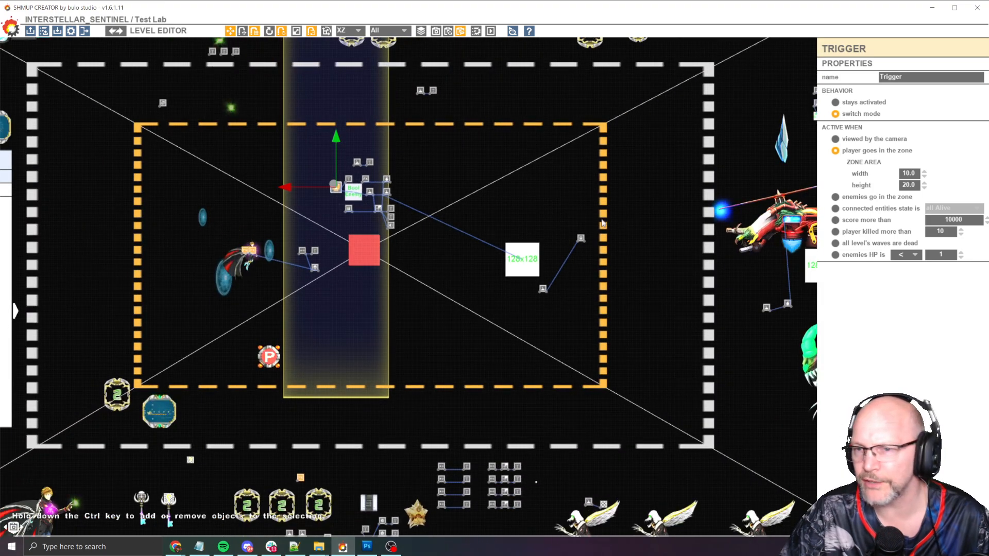
{"action": "left_click", "coordinate": [907, 173]}
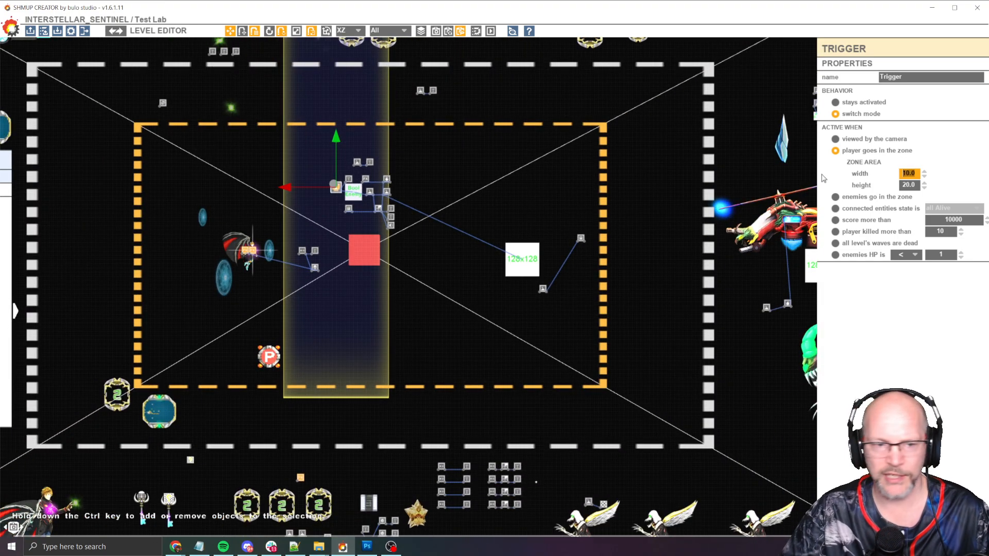
{"action": "type", "text": "30"}
{"action": "key", "text": "Return"}
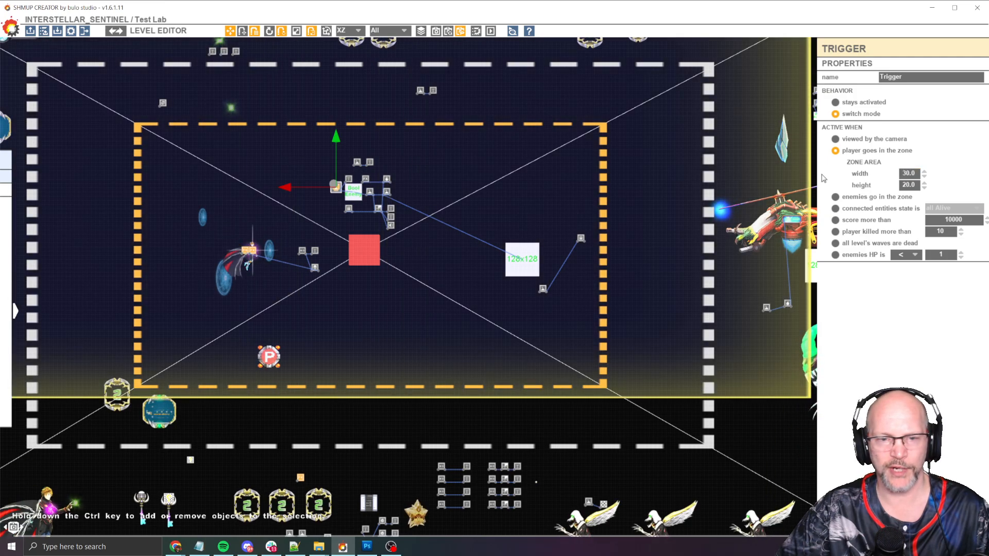
Set the trigger zone width to 15
{"action": "scroll", "coordinate": [412, 296], "scroll_direction": "down", "scroll_amount": 1}
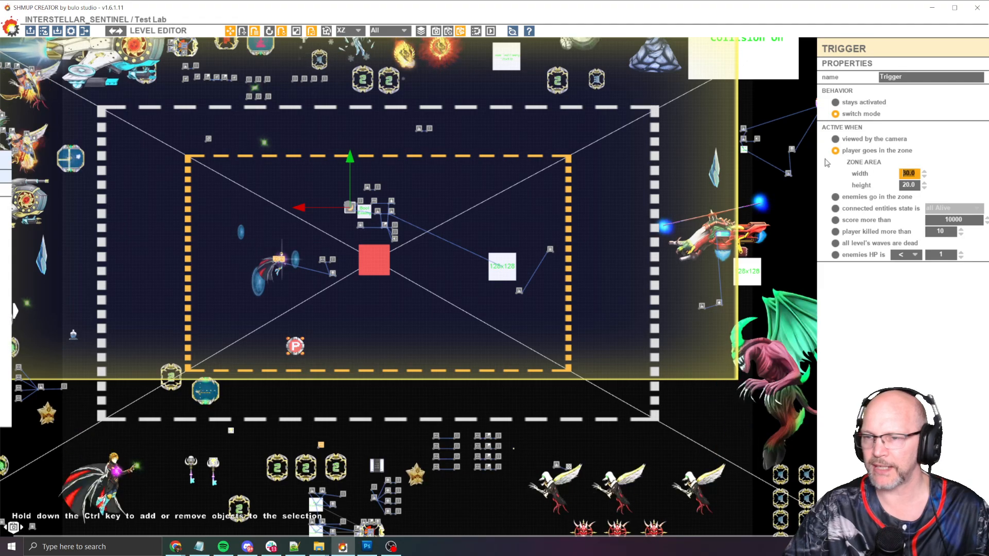
{"action": "type", "text": "15"}
{"action": "key", "text": "Return"}
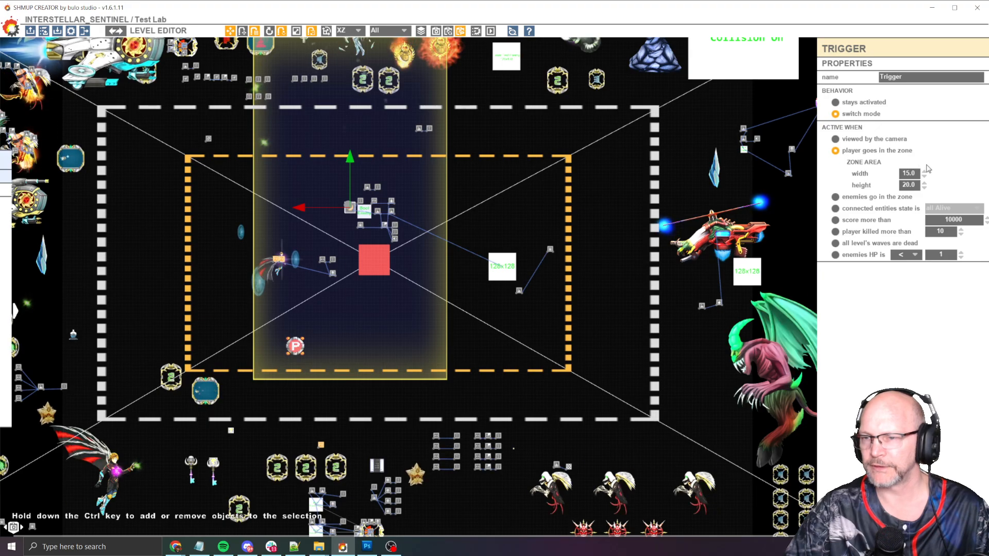
Gradually widen the trigger zone and set its width to 25
{"action": "left_click_drag", "start_coordinate": [925, 176], "coordinate": [923, 76]}
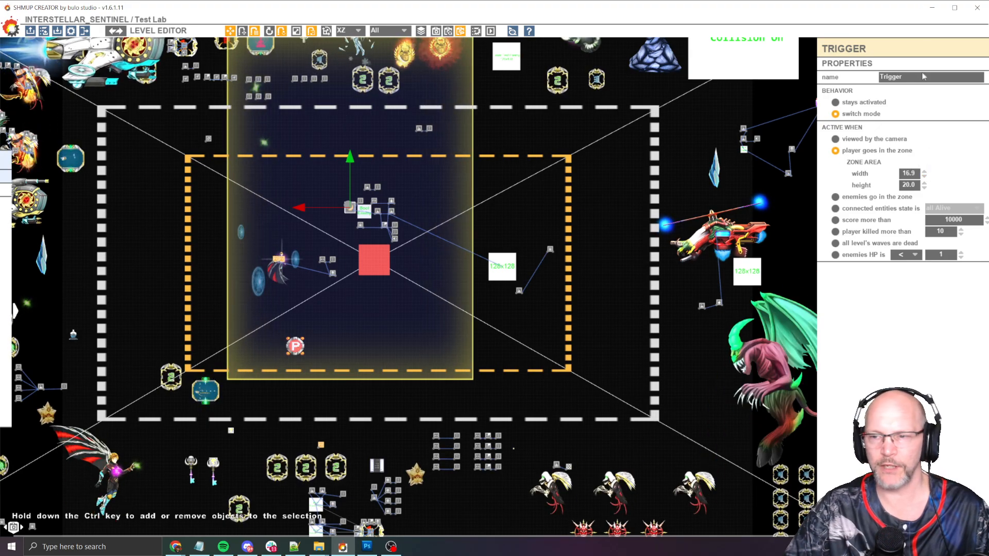
{"action": "left_click_drag", "start_coordinate": [926, 173], "coordinate": [944, 4]}
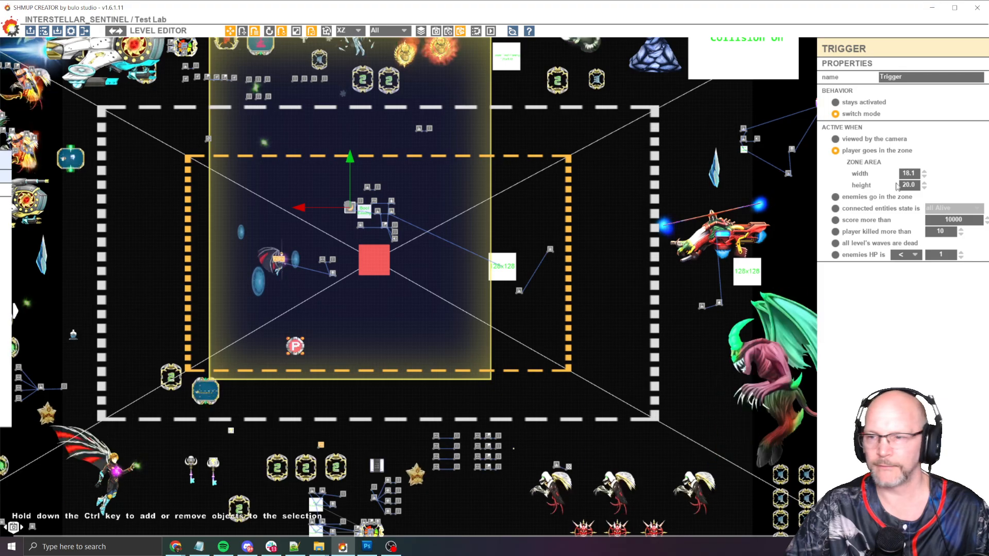
{"action": "left_click_drag", "start_coordinate": [926, 177], "coordinate": [938, 16]}
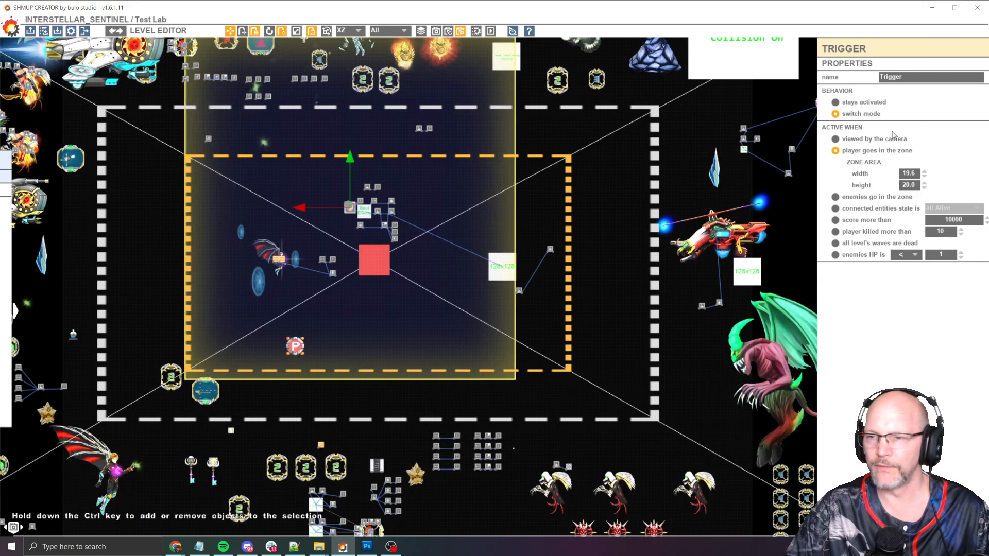
{"action": "type", "text": "20"}
{"action": "key", "text": "Return"}
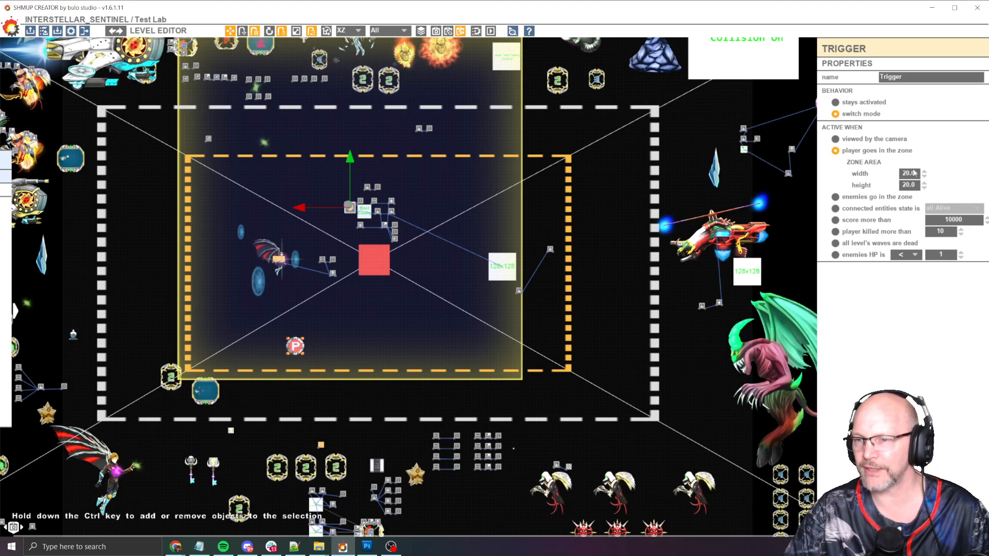
{"action": "type", "text": "25"}
{"action": "key", "text": "Return"}
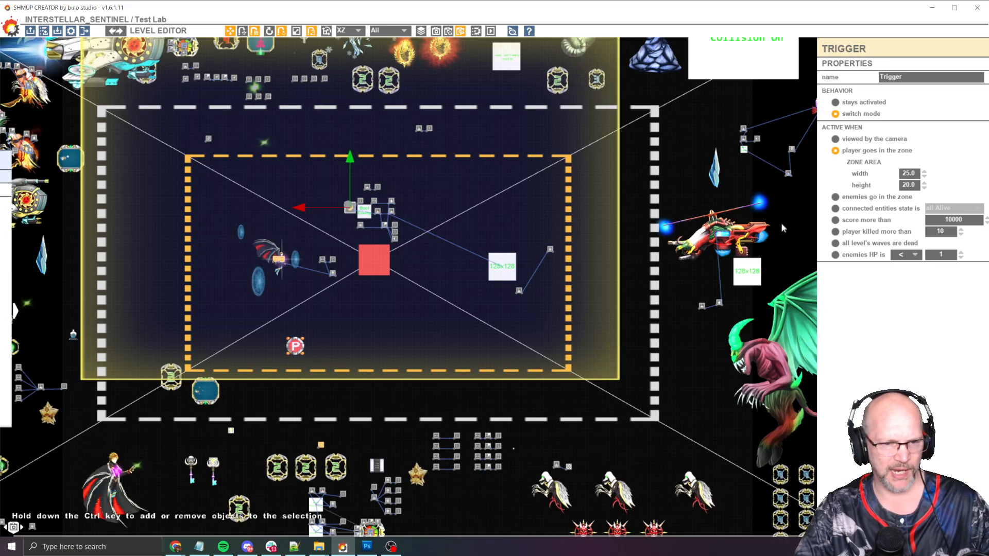
Play-test the level, steering the player in and out of the resized trigger zone
{"action": "key", "text": "space"}
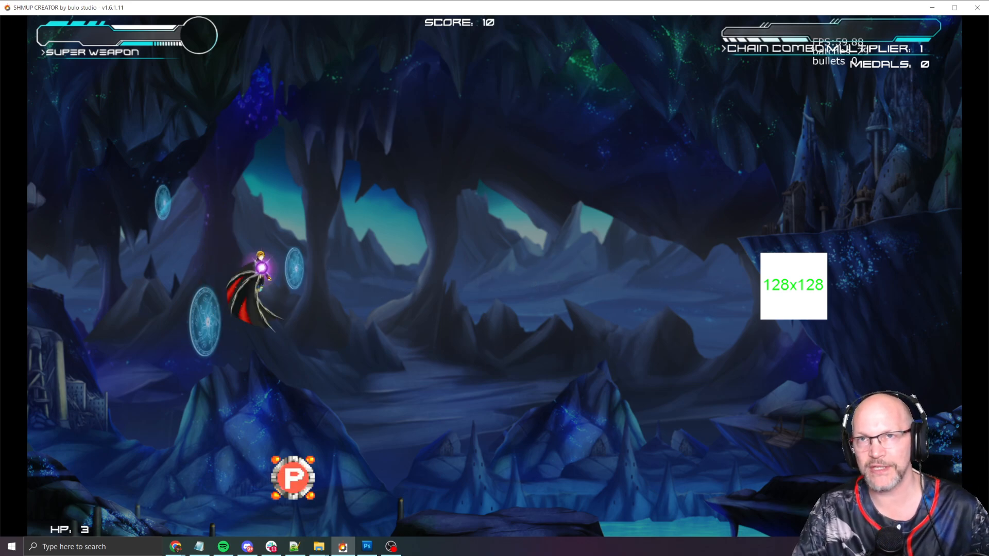
{"action": "key", "text": "Right"}
{"action": "key", "text": "Down"}
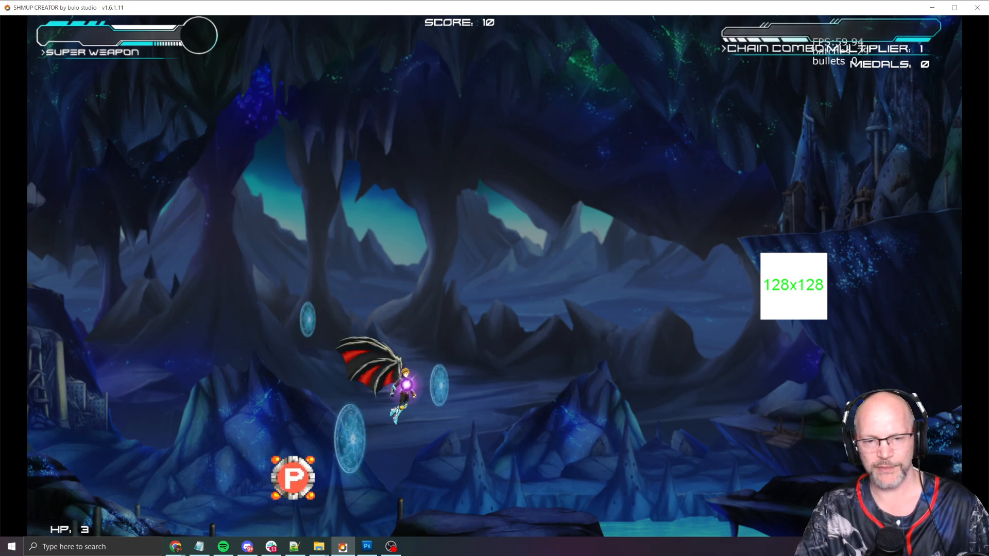
{"action": "key", "text": "Left"}
{"action": "key", "text": "space"}
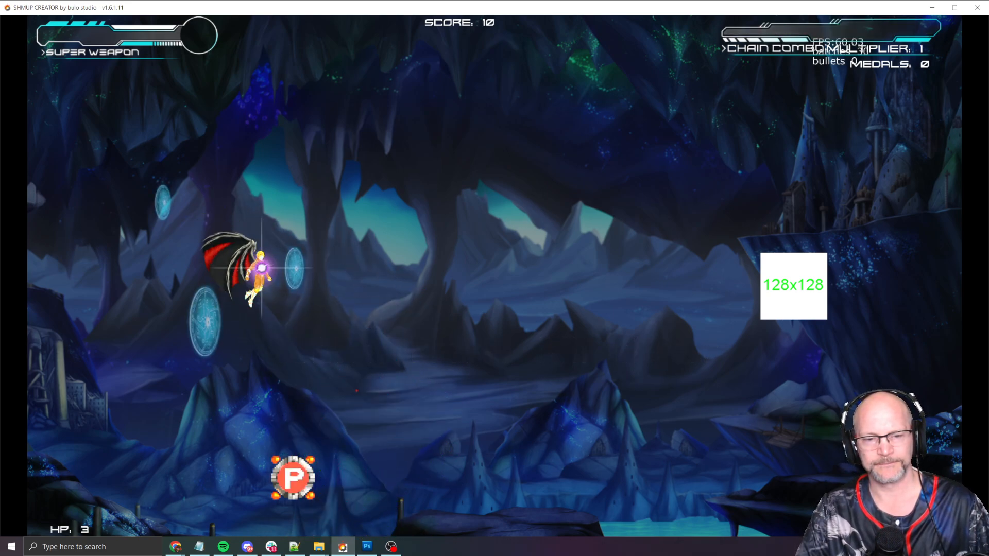
{"action": "key", "text": "Right"}
{"action": "key", "text": "Up"}
{"action": "key", "text": "Down"}
{"action": "key", "text": "space"}
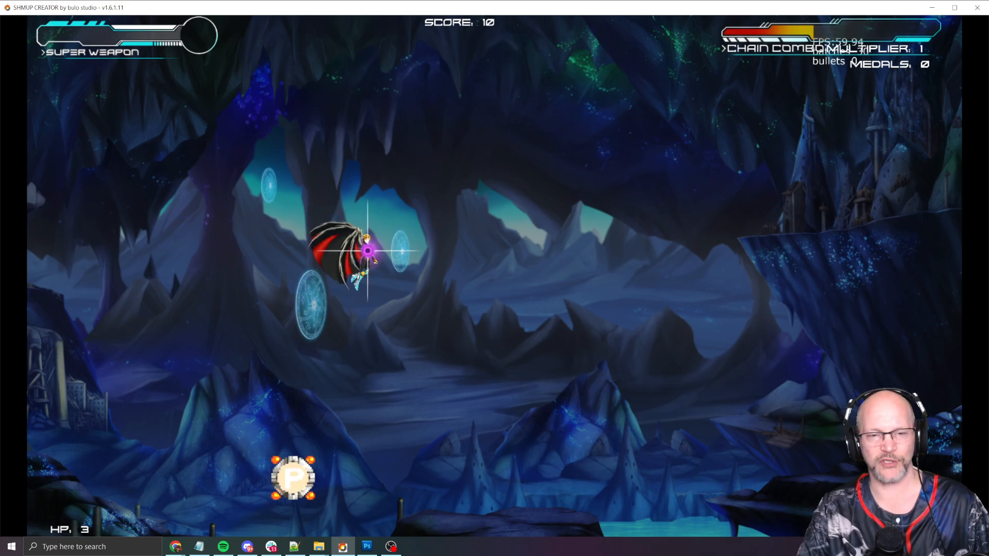
{"action": "key", "text": "Escape"}
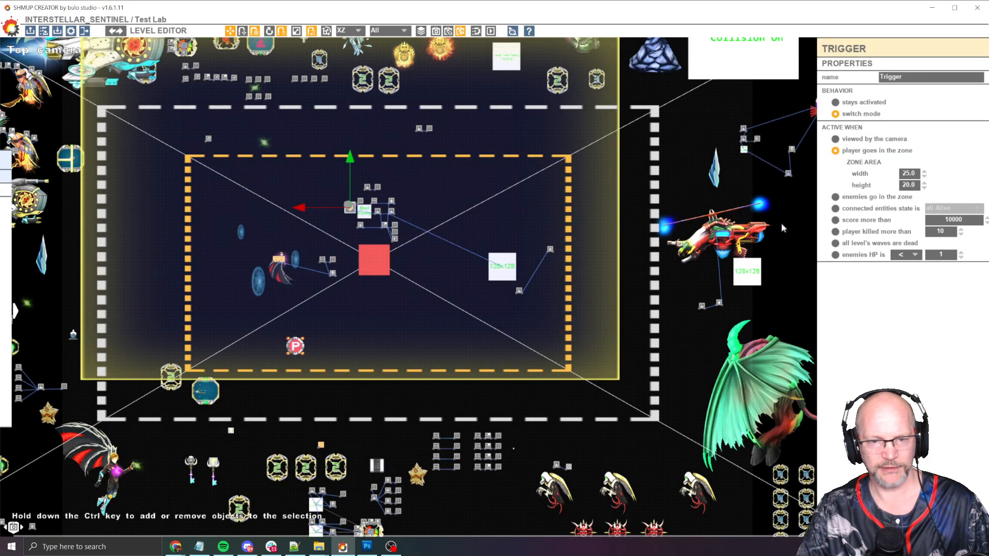
Run two more play-tests of the level, moving the player right and up through the trigger zone
{"action": "key", "text": "F5"}
{"action": "key", "text": "Right"}
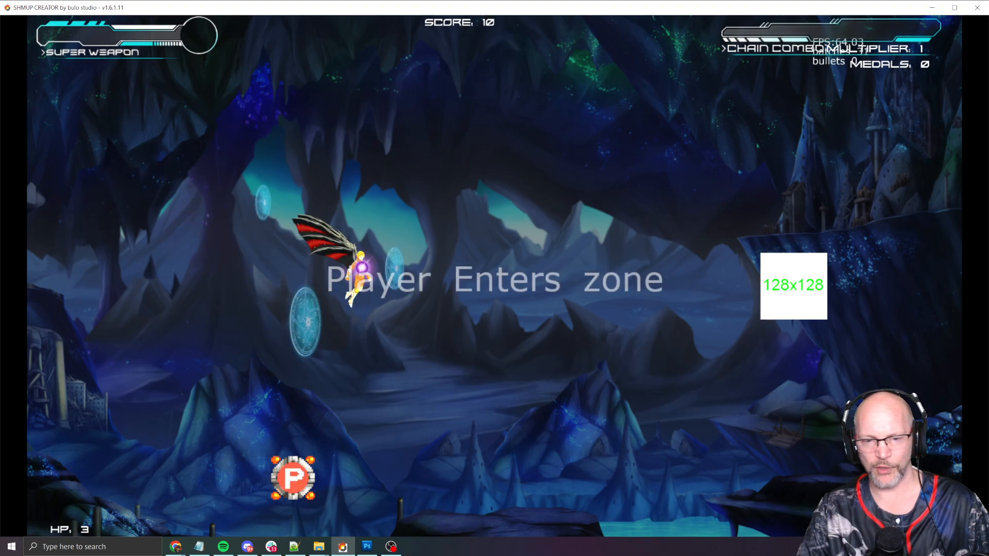
{"action": "key", "text": "Escape"}
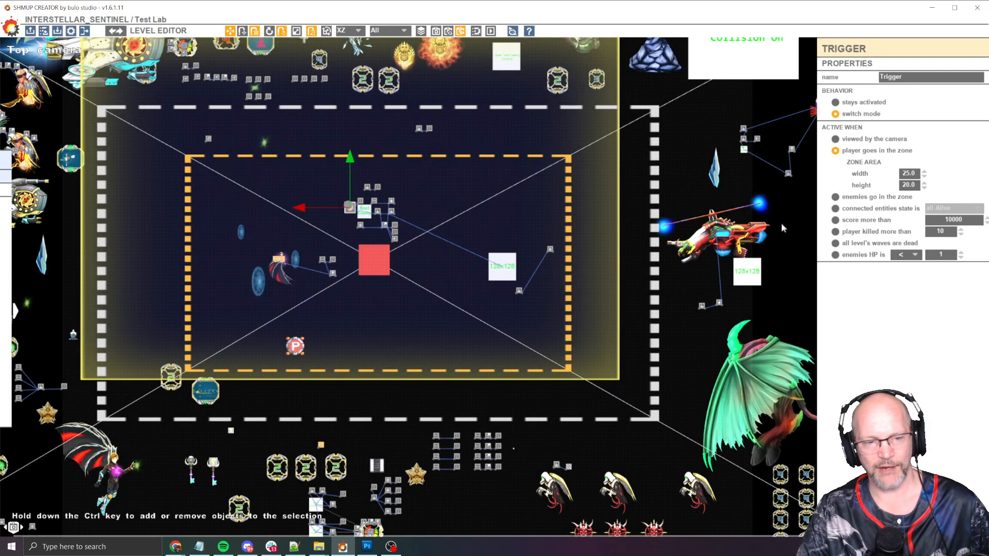
{"action": "key", "text": "F5"}
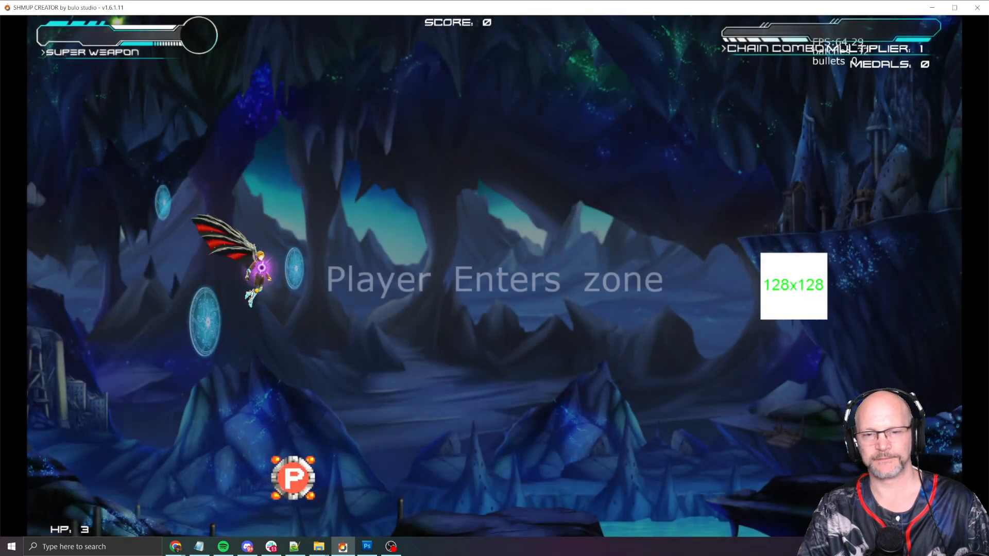
{"action": "key", "text": "Up"}
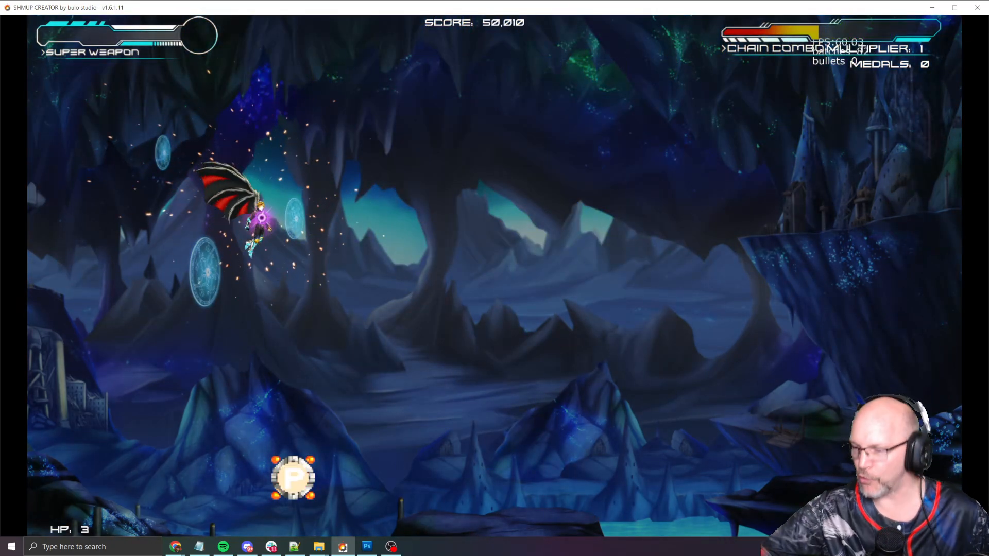
{"action": "key", "text": "Escape"}
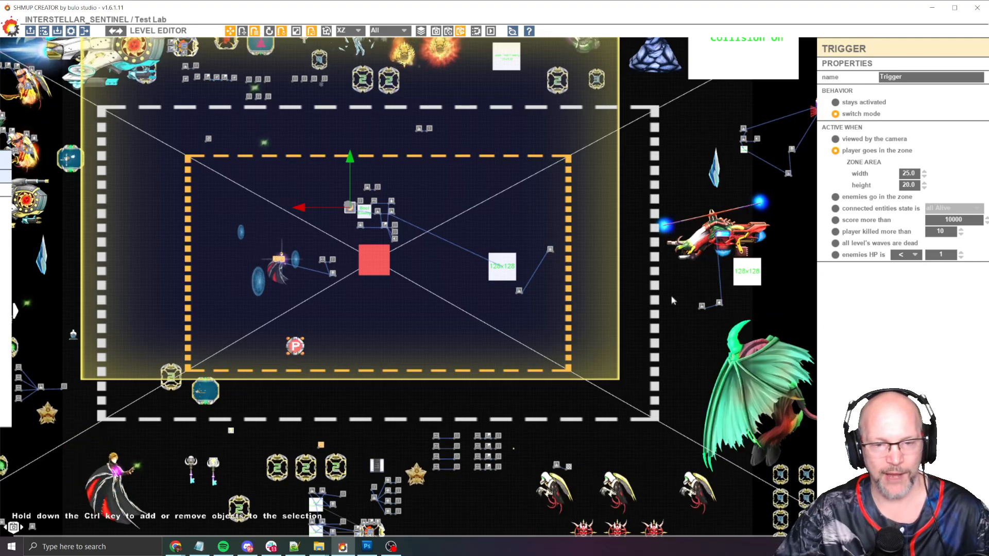
Inspect the event nodes near the trigger, checking the No Miss Bonus text node and the enemies-HP trigger
{"action": "left_click", "coordinate": [433, 194]}
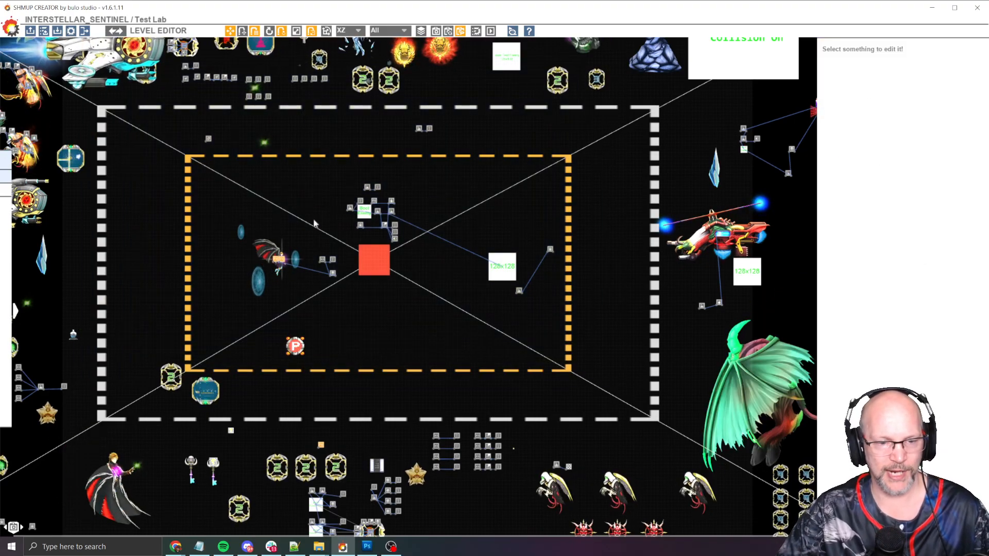
{"action": "scroll", "coordinate": [314, 222], "scroll_direction": "up", "scroll_amount": 5}
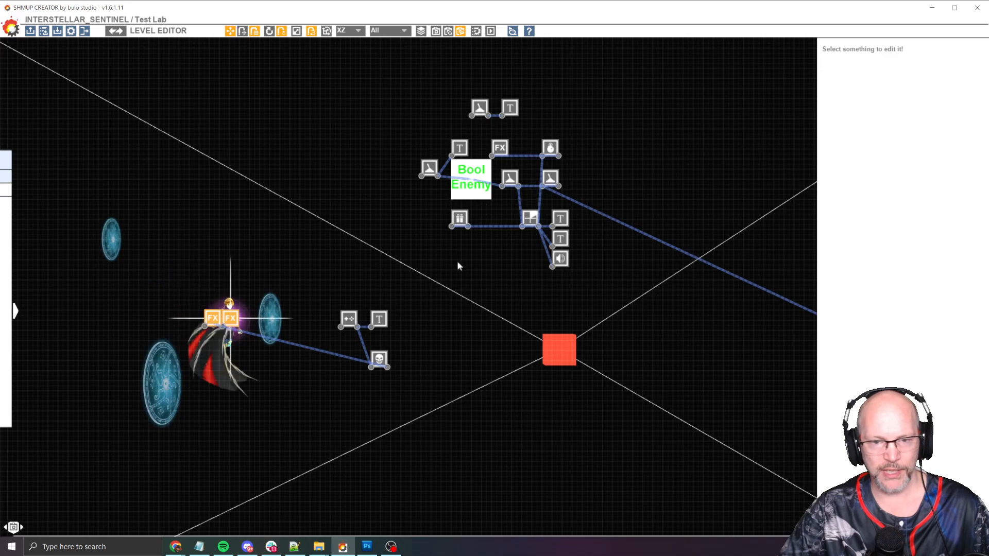
{"action": "middle_click_drag", "start_coordinate": [509, 170], "coordinate": [454, 226]}
{"action": "scroll", "coordinate": [453, 226], "scroll_direction": "up", "scroll_amount": 2}
{"action": "middle_click_drag", "start_coordinate": [481, 161], "coordinate": [504, 160]}
{"action": "left_click", "coordinate": [436, 137]}
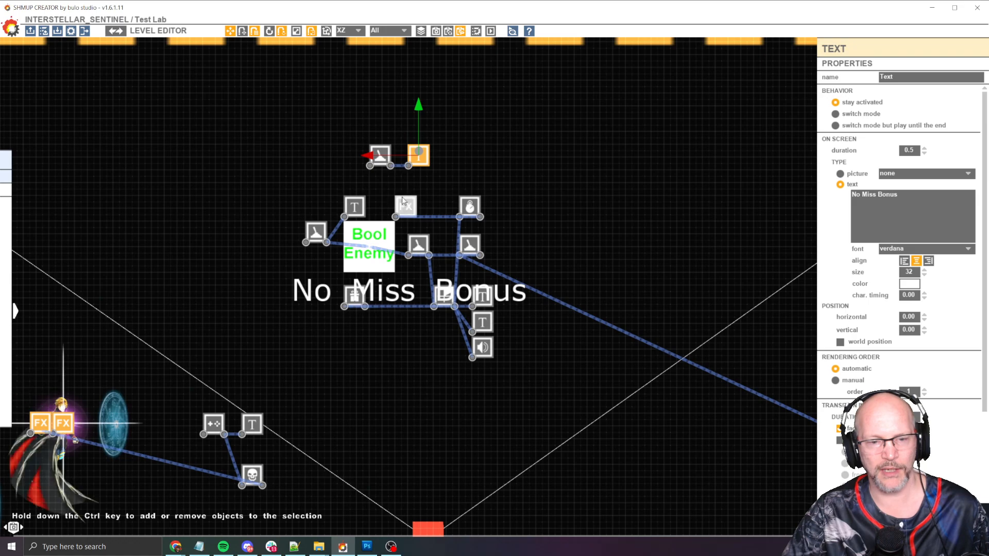
{"action": "left_click", "coordinate": [379, 156]}
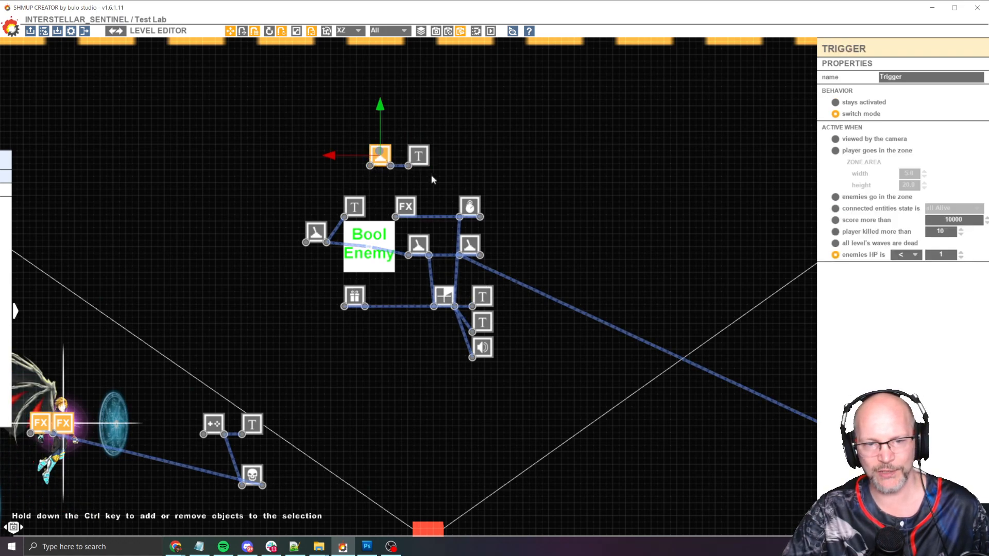
{"action": "left_click", "coordinate": [446, 164]}
Survey the full level layout around the test area
{"action": "scroll", "coordinate": [466, 132], "scroll_direction": "down", "scroll_amount": 8}
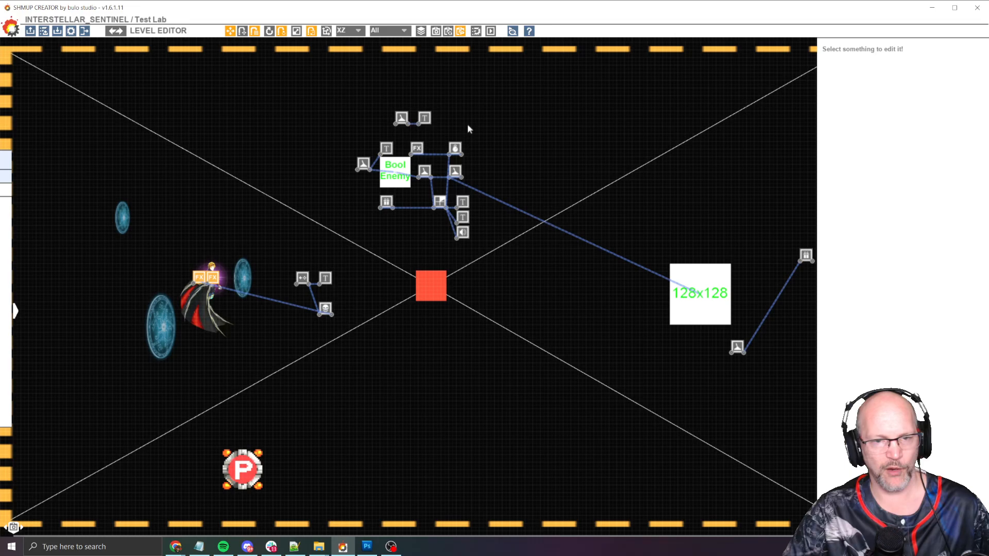
{"action": "scroll", "coordinate": [519, 153], "scroll_direction": "down", "scroll_amount": 8}
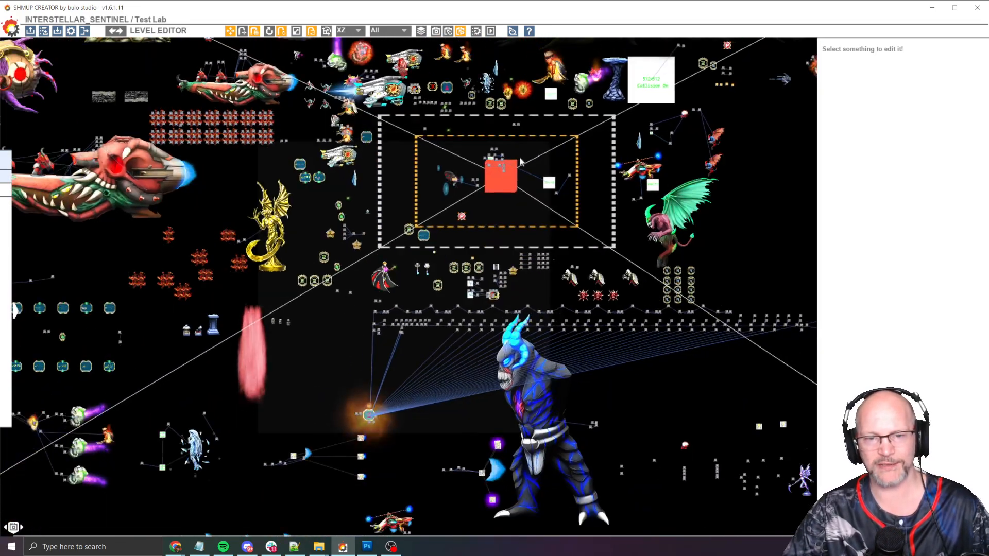
{"action": "middle_click_drag", "start_coordinate": [696, 175], "coordinate": [663, 329]}
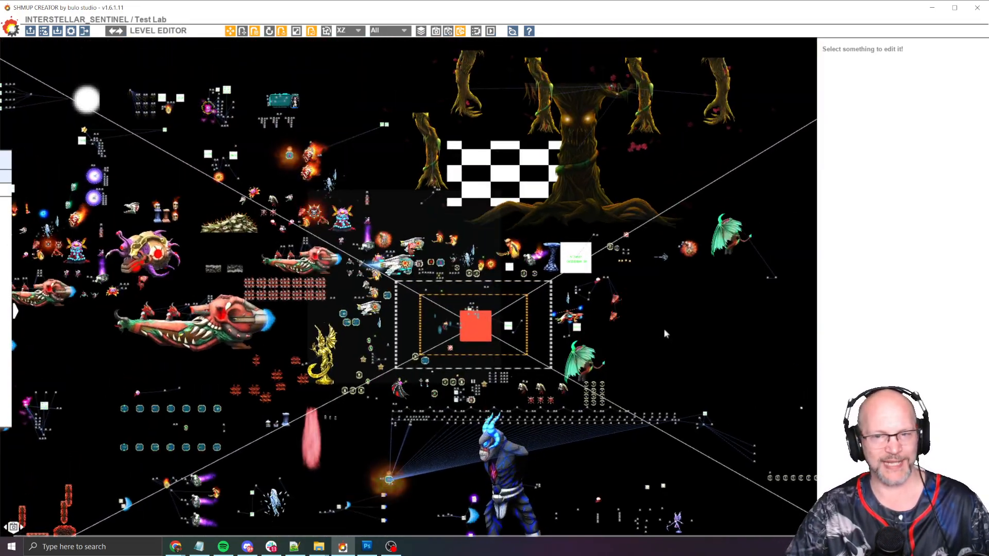
{"action": "scroll", "coordinate": [654, 322], "scroll_direction": "down", "scroll_amount": 1}
{"action": "middle_click_drag", "start_coordinate": [178, 201], "coordinate": [336, 146]}
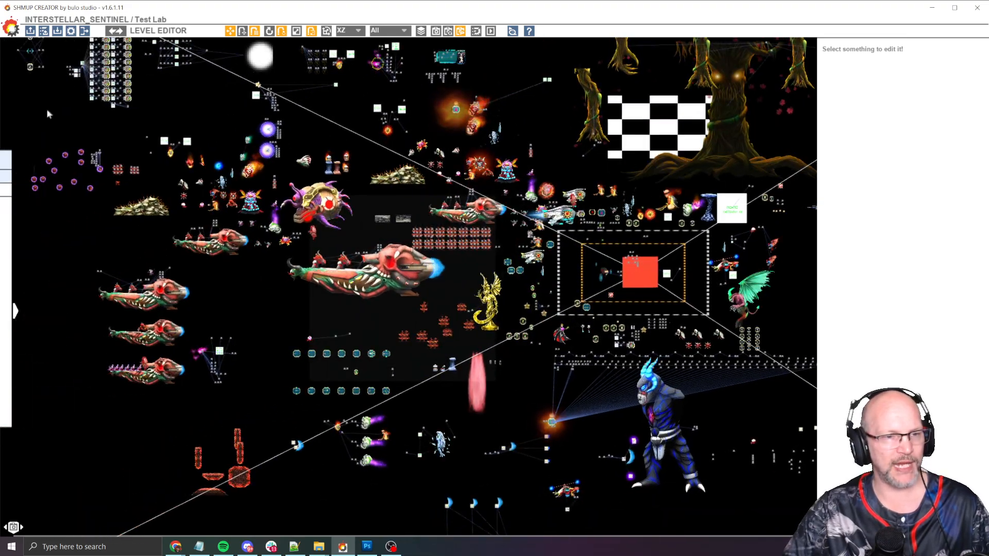
{"action": "middle_click_drag", "start_coordinate": [46, 109], "coordinate": [129, 200]}
{"action": "middle_click_drag", "start_coordinate": [342, 439], "coordinate": [209, 293]}
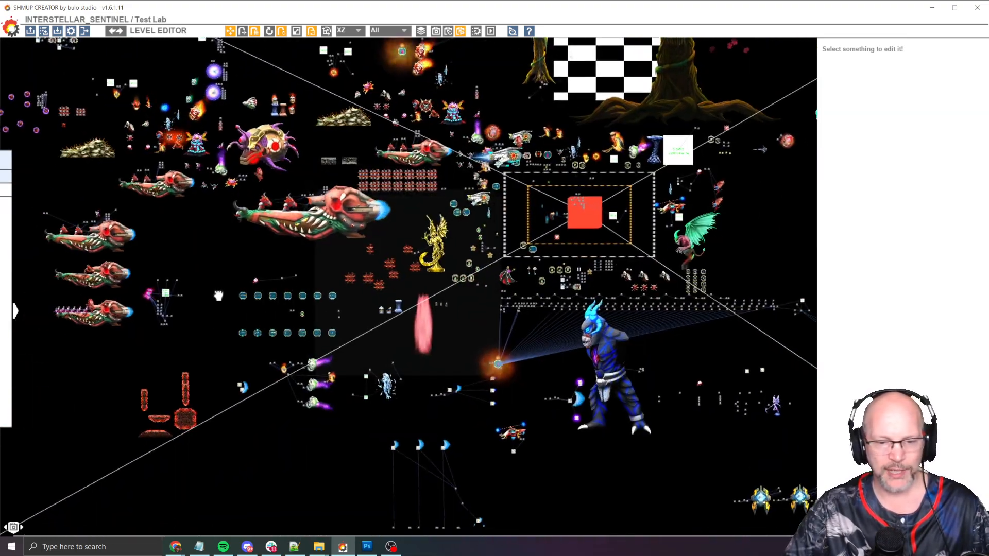
{"action": "middle_click_drag", "start_coordinate": [485, 420], "coordinate": [419, 390]}
{"action": "middle_click_drag", "start_coordinate": [717, 239], "coordinate": [566, 216]}
{"action": "middle_click_drag", "start_coordinate": [357, 150], "coordinate": [411, 234]}
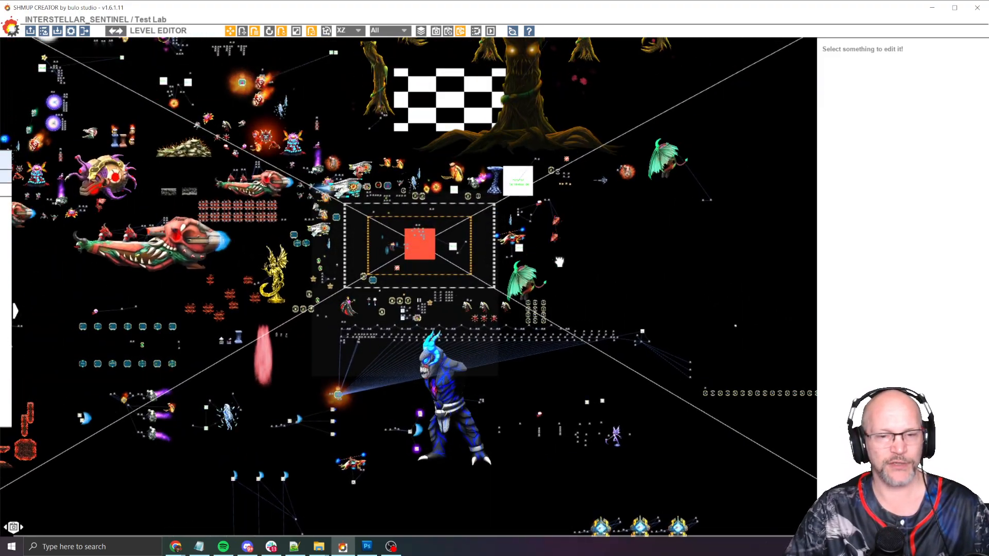
{"action": "scroll", "coordinate": [411, 233], "scroll_direction": "up", "scroll_amount": 3}
{"action": "scroll", "coordinate": [411, 235], "scroll_direction": "up", "scroll_amount": 5}
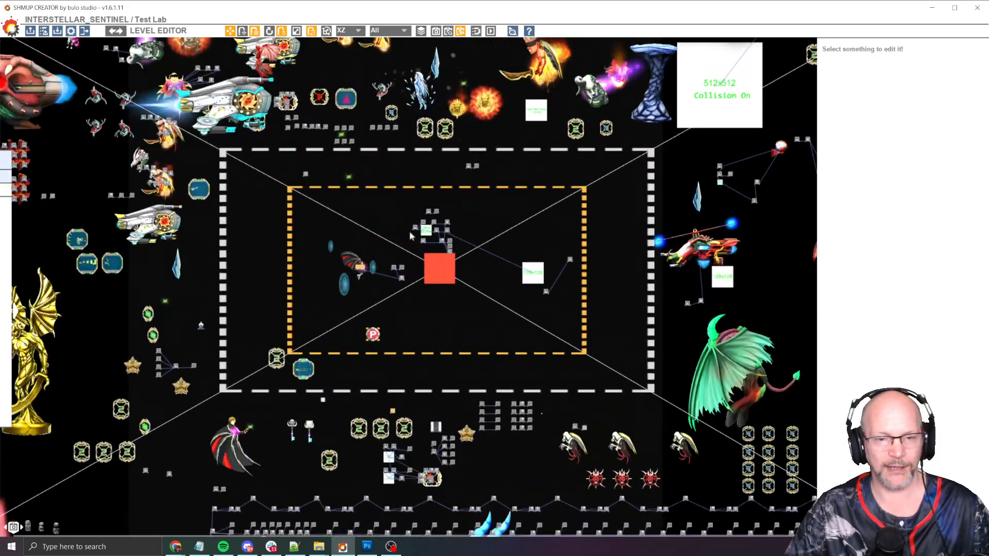
{"action": "scroll", "coordinate": [412, 245], "scroll_direction": "up", "scroll_amount": 5}
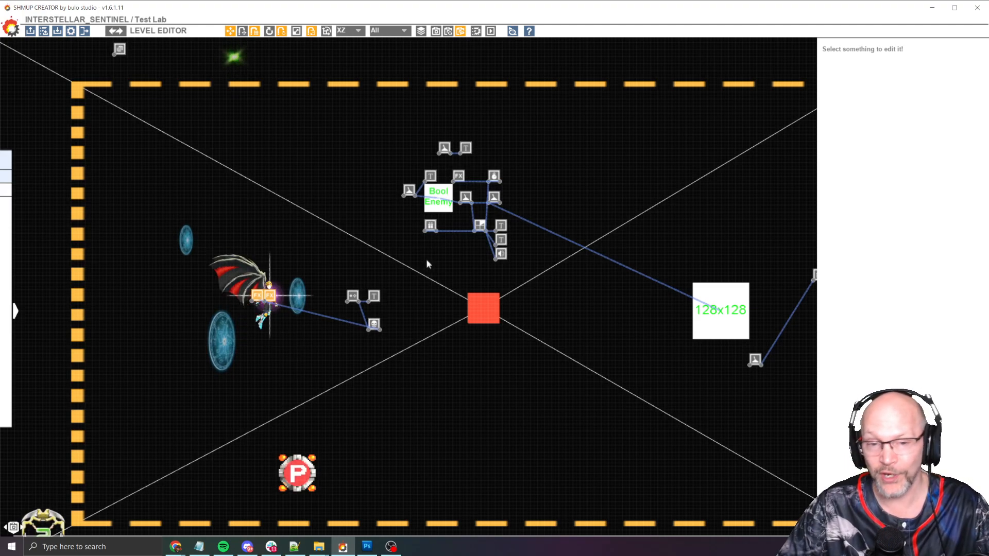
{"action": "scroll", "coordinate": [482, 250], "scroll_direction": "up", "scroll_amount": 2}
{"action": "scroll", "coordinate": [484, 248], "scroll_direction": "up", "scroll_amount": 2}
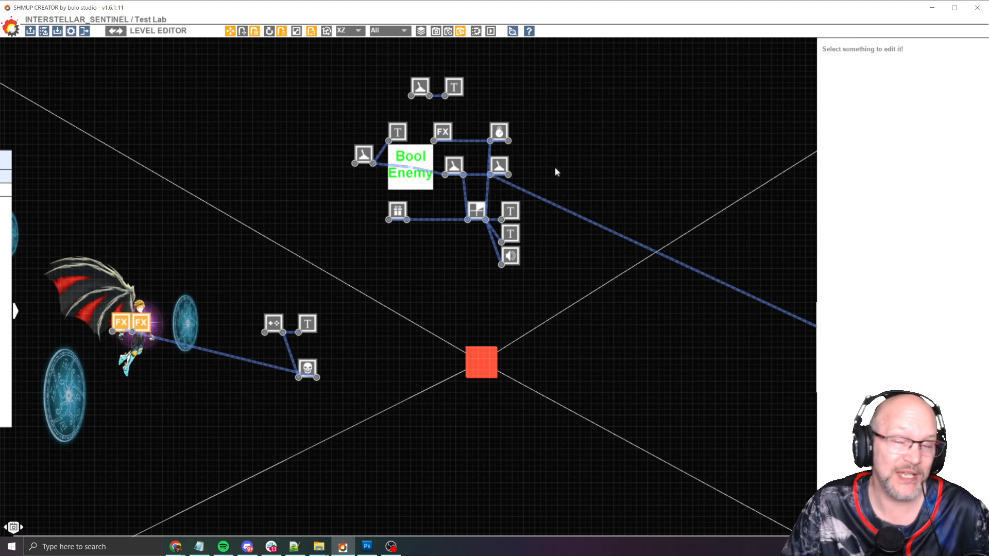
Review the No Miss Bonus text node and the player-zone trigger's zone settings
{"action": "middle_click_drag", "start_coordinate": [568, 137], "coordinate": [543, 164]}
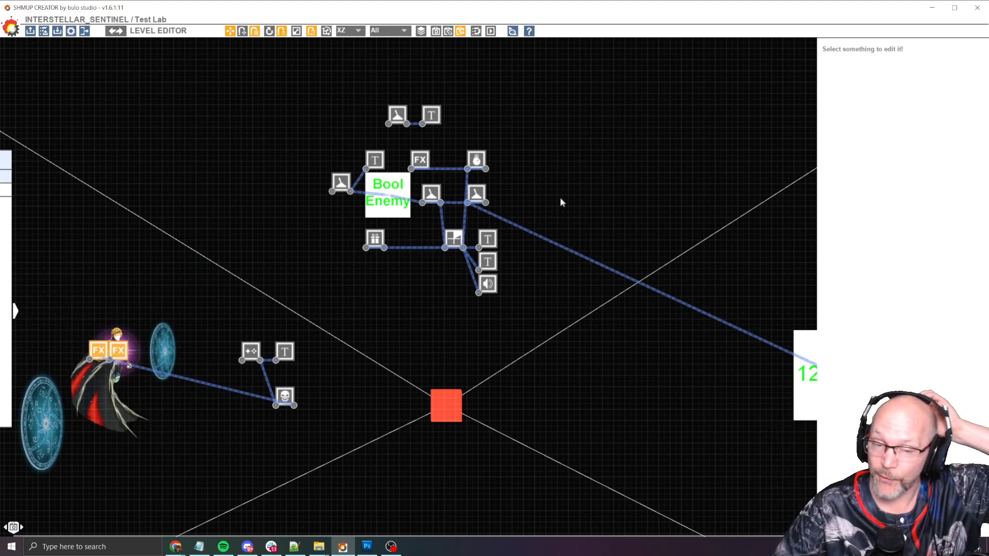
{"action": "middle_click_drag", "start_coordinate": [565, 199], "coordinate": [499, 177]}
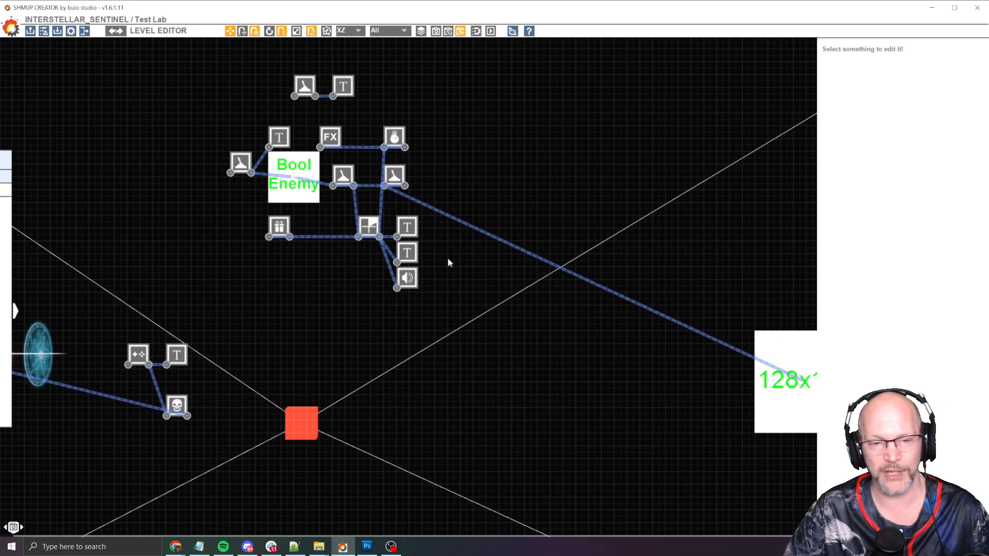
{"action": "middle_click_drag", "start_coordinate": [448, 263], "coordinate": [475, 251]}
{"action": "middle_click_drag", "start_coordinate": [364, 225], "coordinate": [396, 261]}
{"action": "left_click", "coordinate": [398, 112]}
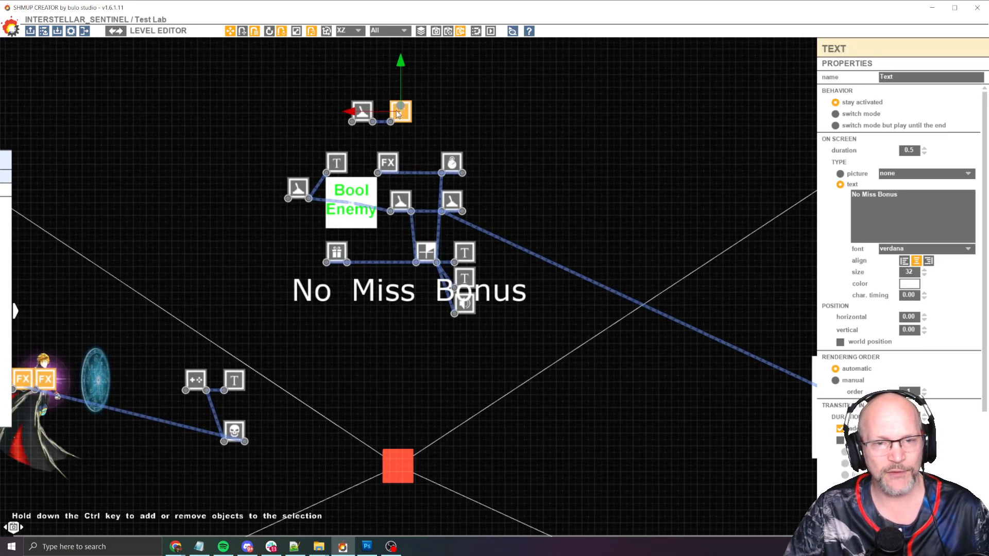
{"action": "scroll", "coordinate": [303, 165], "scroll_direction": "up", "scroll_amount": 2}
{"action": "left_click", "coordinate": [298, 189]}
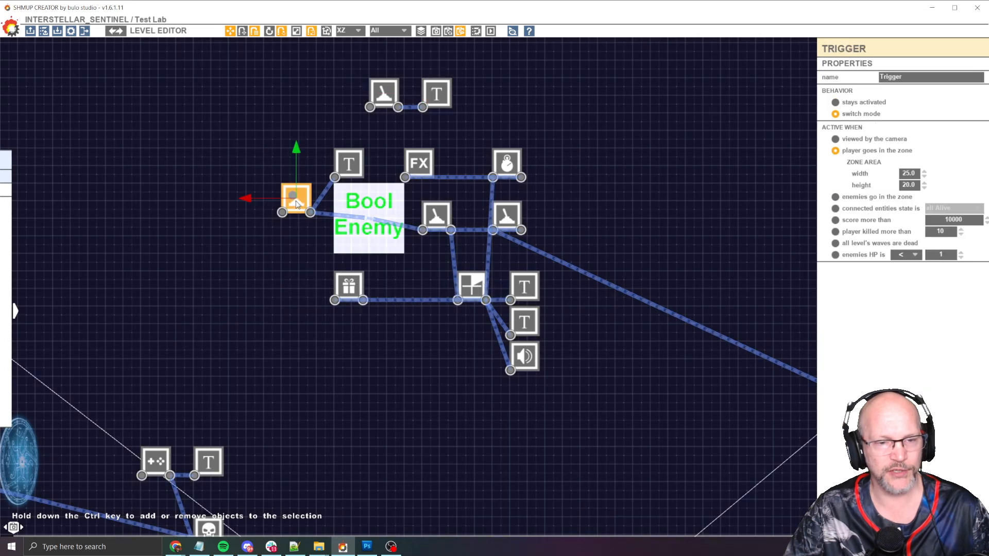
{"action": "scroll", "coordinate": [283, 208], "scroll_direction": "down", "scroll_amount": 5}
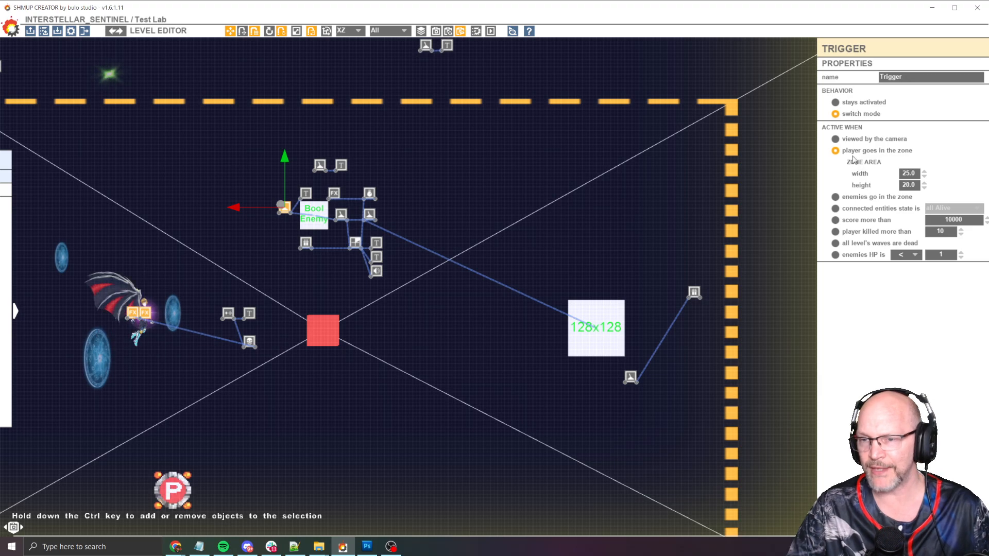
{"action": "scroll", "coordinate": [446, 256], "scroll_direction": "down", "scroll_amount": 7}
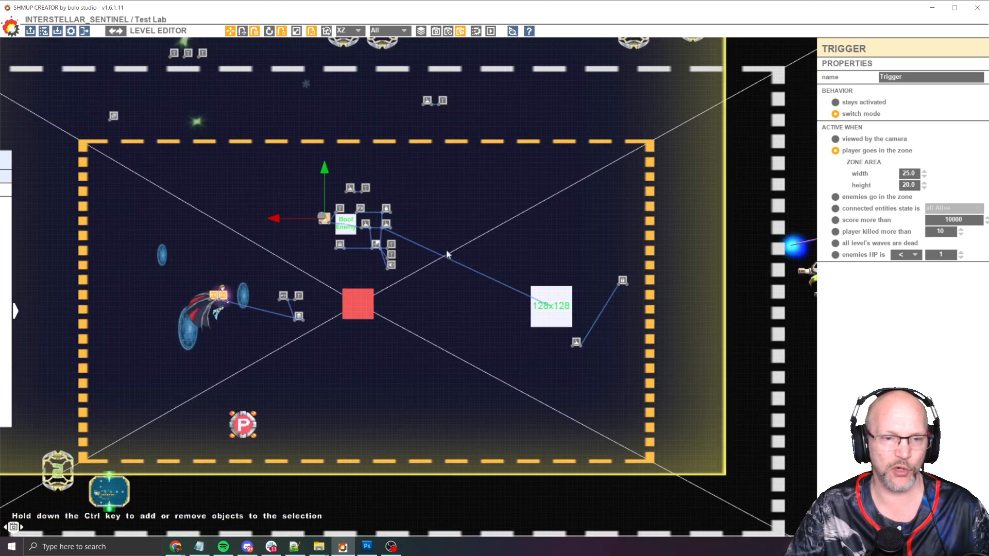
{"action": "middle_click_drag", "start_coordinate": [386, 400], "coordinate": [415, 345]}
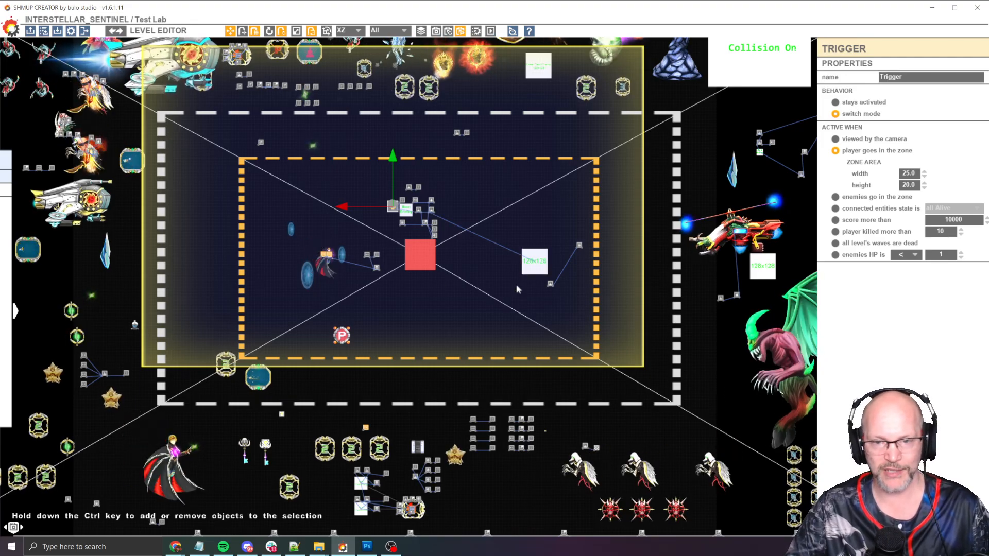
{"action": "middle_click_drag", "start_coordinate": [540, 187], "coordinate": [487, 176]}
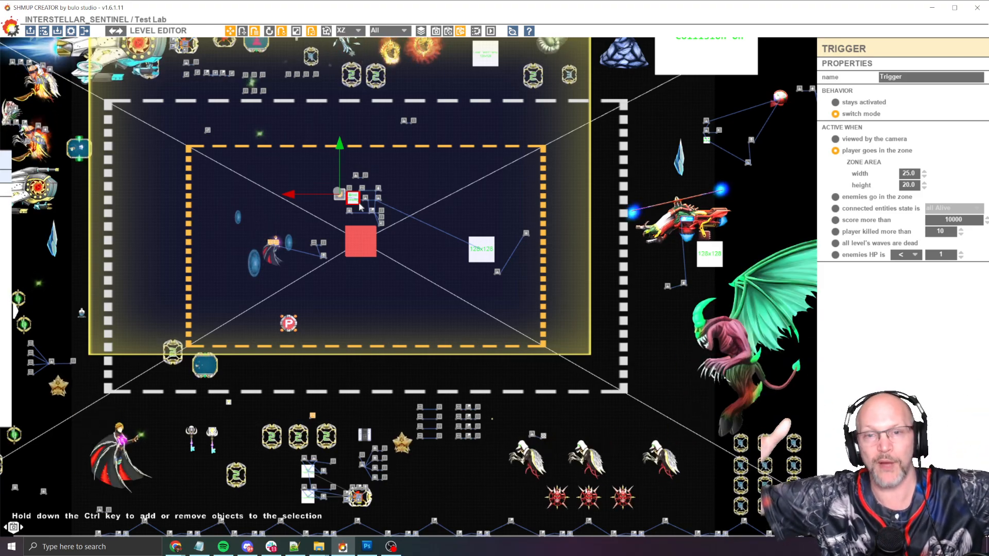
{"action": "middle_click_drag", "start_coordinate": [602, 195], "coordinate": [551, 185]}
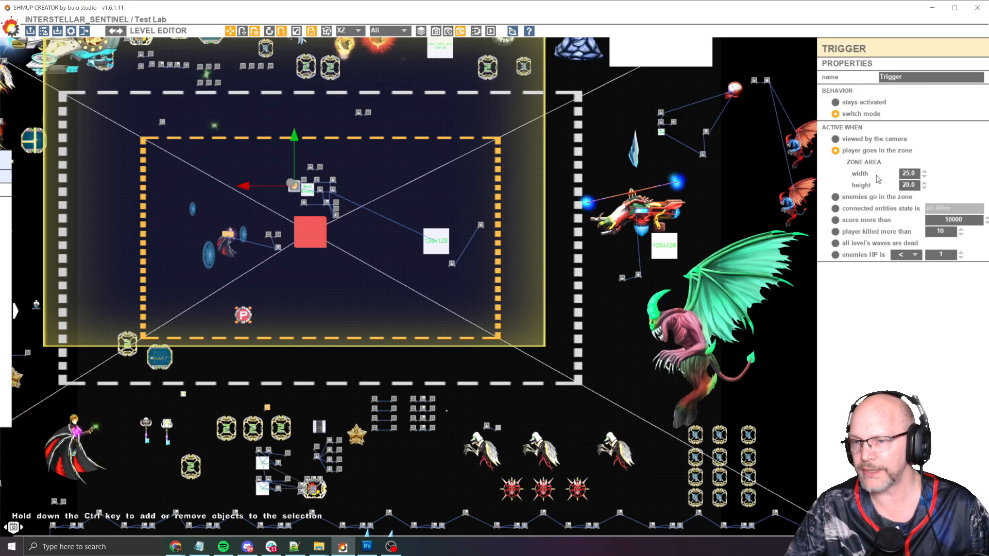
{"action": "scroll", "coordinate": [712, 214], "scroll_direction": "up", "scroll_amount": 4}
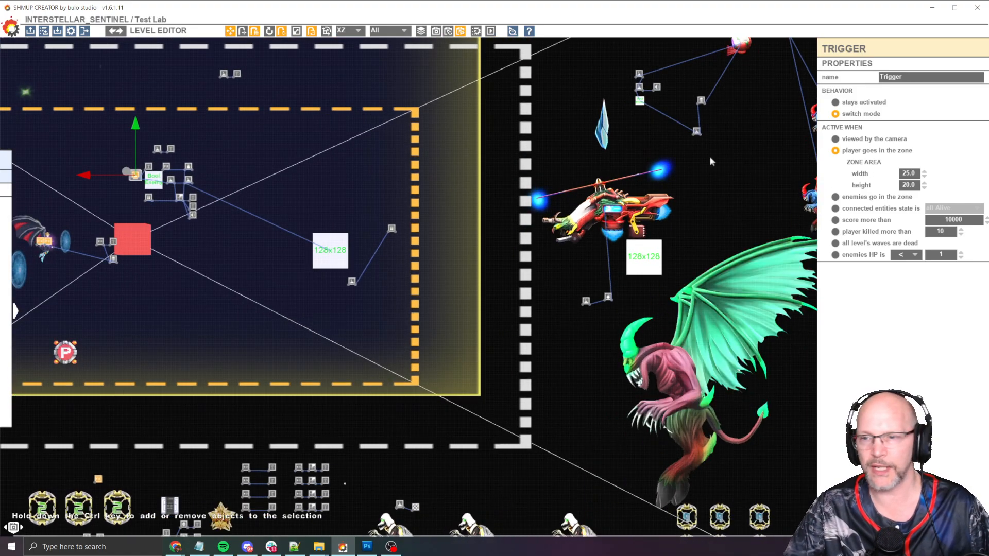
{"action": "middle_click_drag", "start_coordinate": [445, 186], "coordinate": [536, 197]}
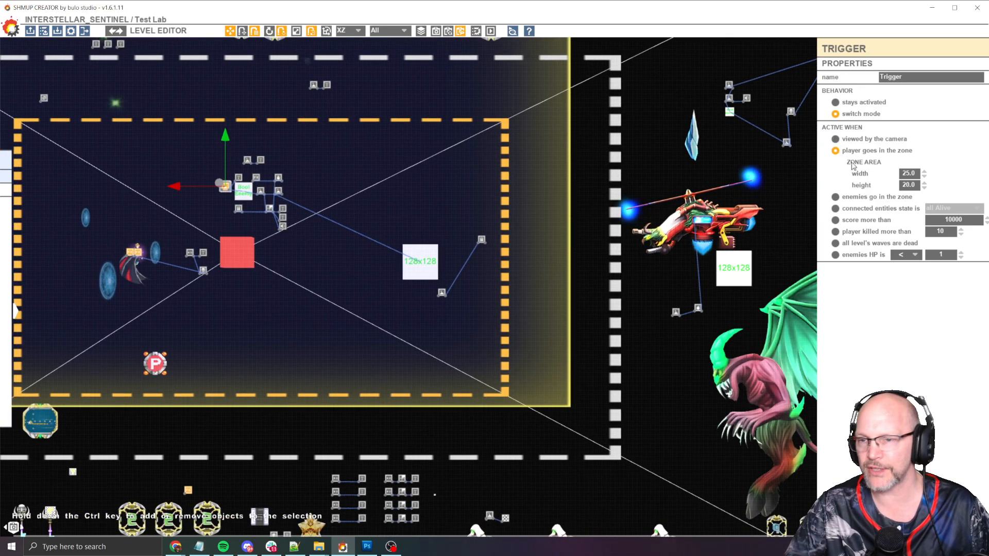
{"action": "scroll", "coordinate": [347, 201], "scroll_direction": "up", "scroll_amount": 5}
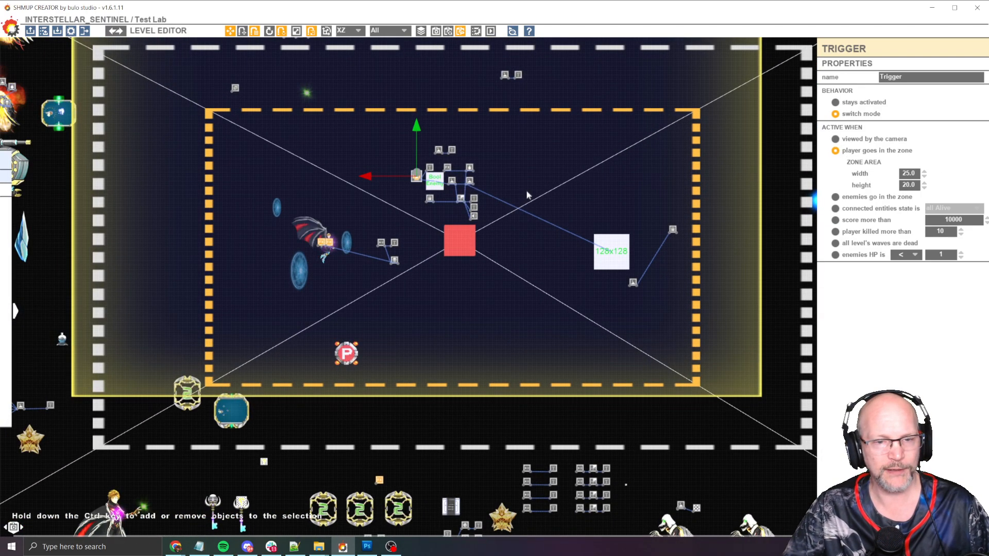
{"action": "scroll", "coordinate": [490, 160], "scroll_direction": "up", "scroll_amount": 3}
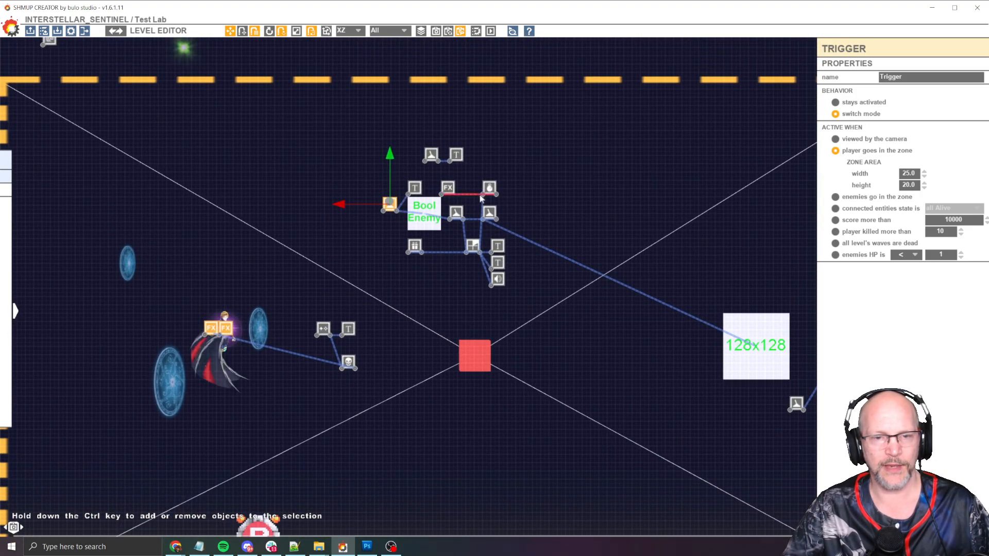
Inspect the Player Enters zone text node and the Bool Enemy object's settings
{"action": "left_click", "coordinate": [406, 178]}
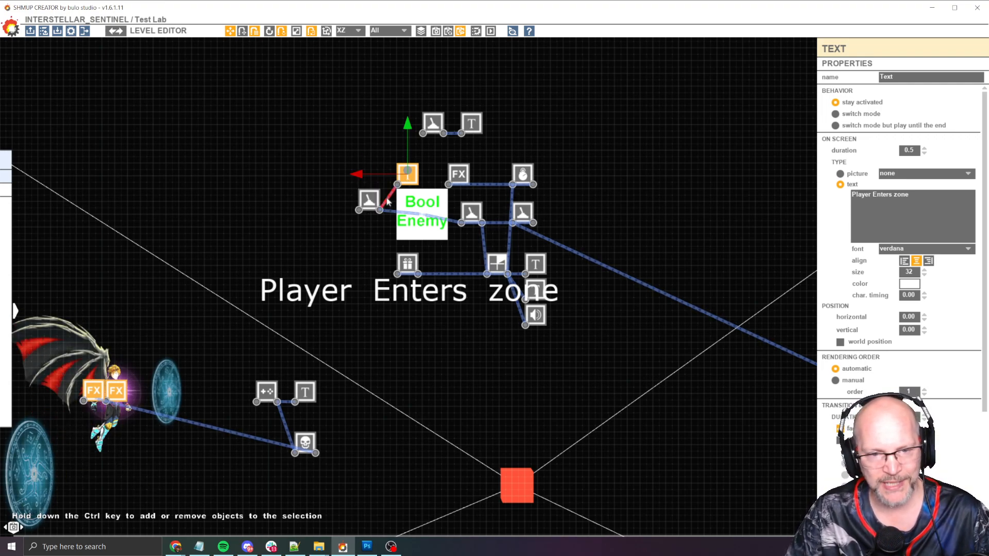
{"action": "scroll", "coordinate": [417, 173], "scroll_direction": "up", "scroll_amount": 1}
{"action": "scroll", "coordinate": [417, 173], "scroll_direction": "up", "scroll_amount": 1}
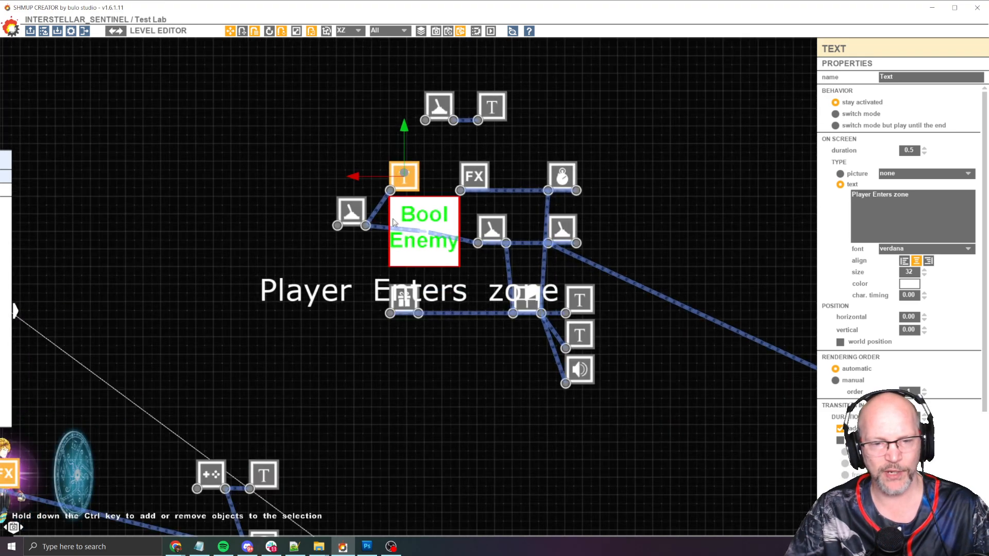
{"action": "left_click", "coordinate": [425, 213]}
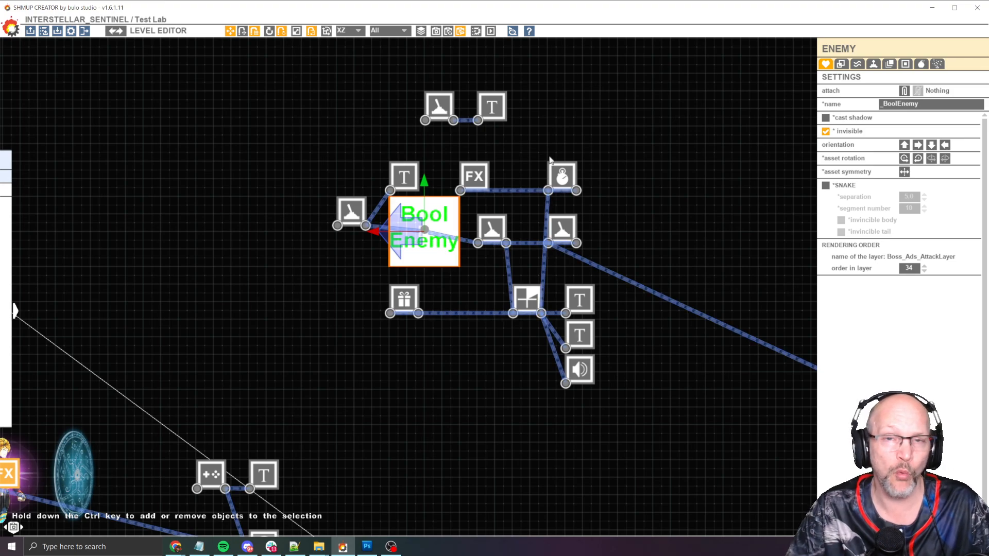
{"action": "middle_click_drag", "start_coordinate": [630, 145], "coordinate": [593, 136]}
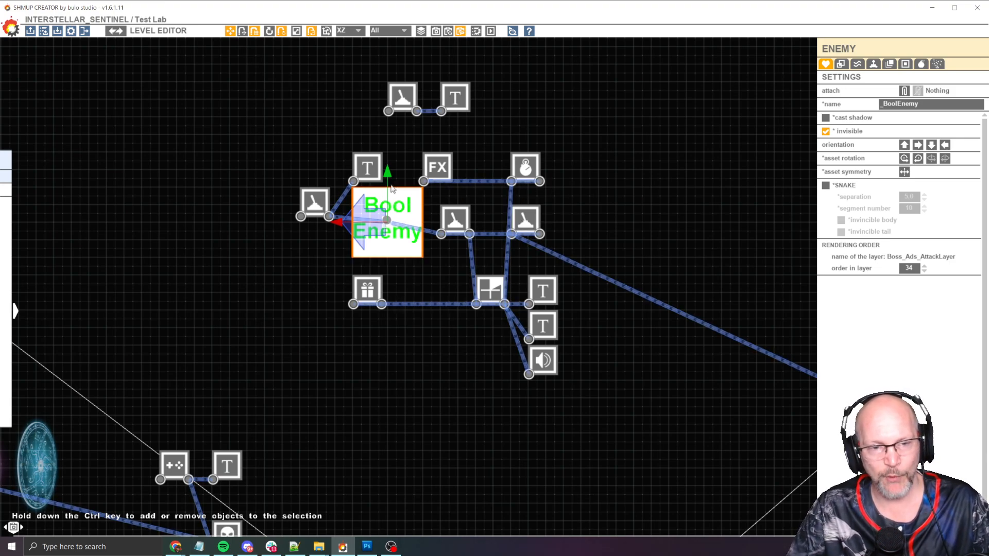
Inspect the Bool Enemy object and the triggers beside it
{"action": "left_click", "coordinate": [315, 202]}
{"action": "left_click", "coordinate": [400, 242]}
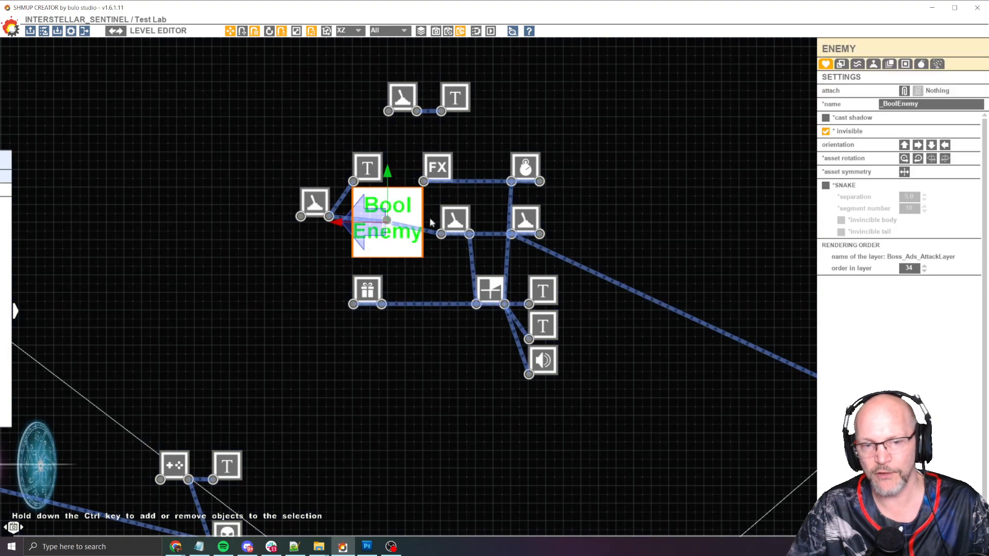
{"action": "left_click", "coordinate": [454, 221]}
{"action": "middle_click_drag", "start_coordinate": [638, 197], "coordinate": [593, 182]}
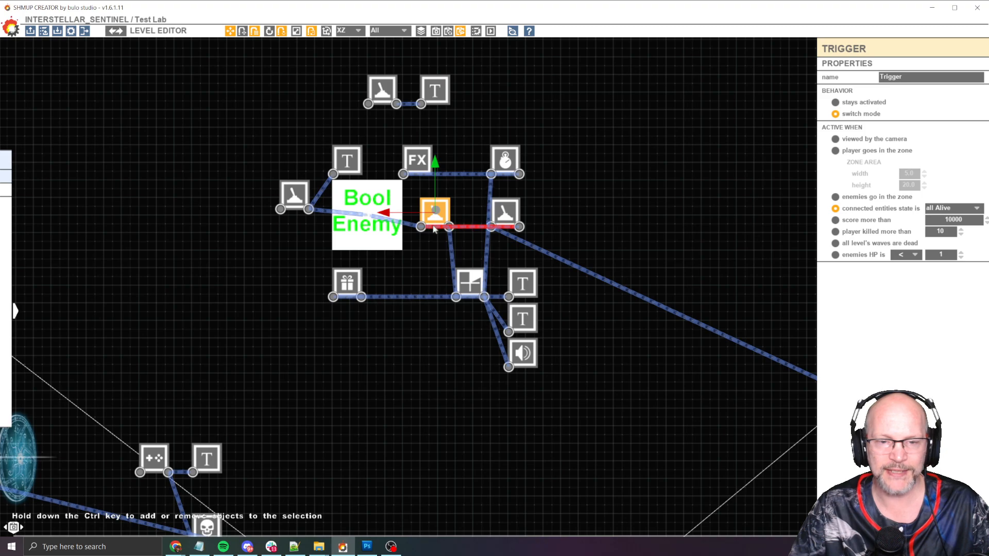
Nudge the all Alive trigger node upward, then move it back into line with the other nodes
{"action": "left_click_drag", "start_coordinate": [435, 214], "coordinate": [437, 199]}
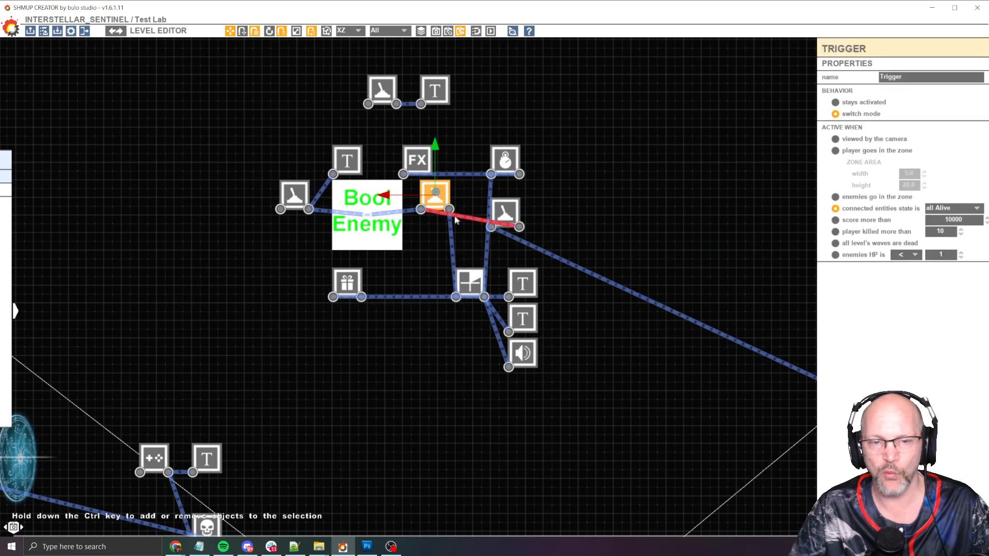
{"action": "left_click", "coordinate": [512, 213]}
{"action": "middle_click_drag", "start_coordinate": [565, 205], "coordinate": [435, 202]}
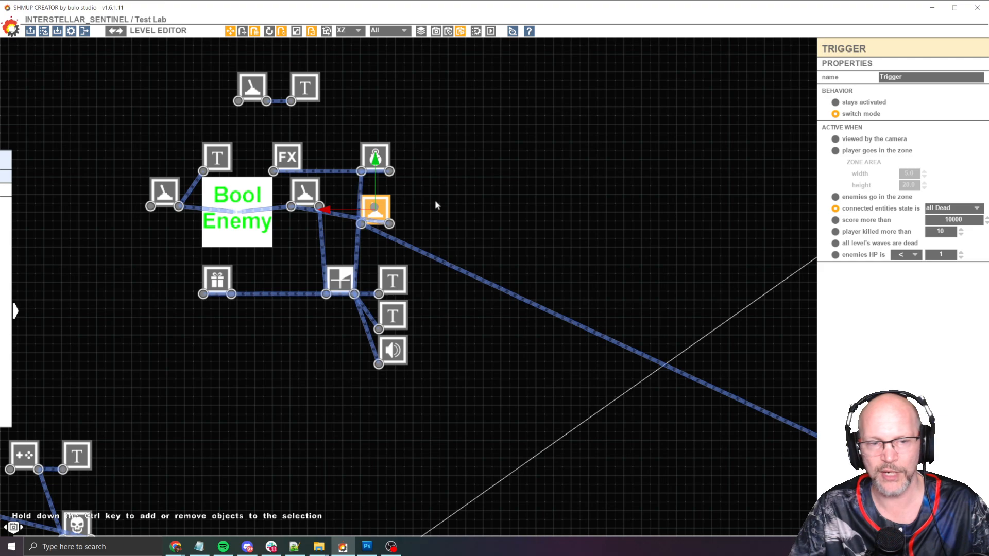
{"action": "left_click_drag", "start_coordinate": [315, 204], "coordinate": [314, 219]}
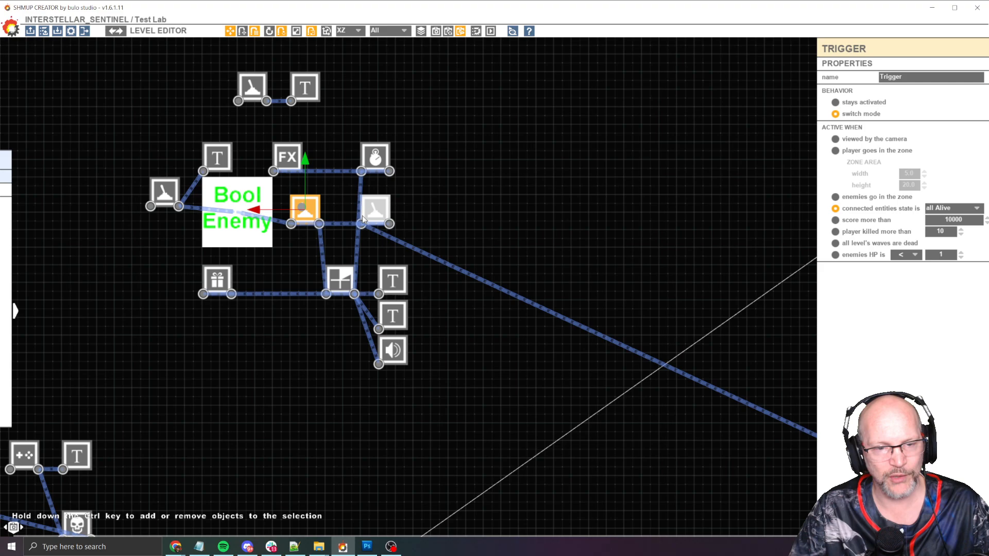
Inspect the Countdown node and the Item Spawner's number and bonus score settings
{"action": "left_click", "coordinate": [323, 252]}
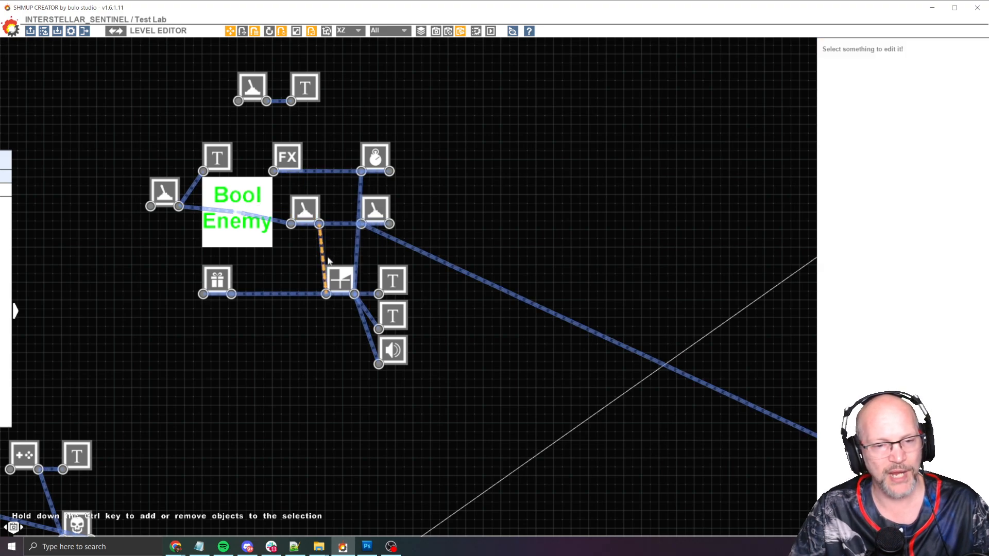
{"action": "left_click", "coordinate": [340, 283]}
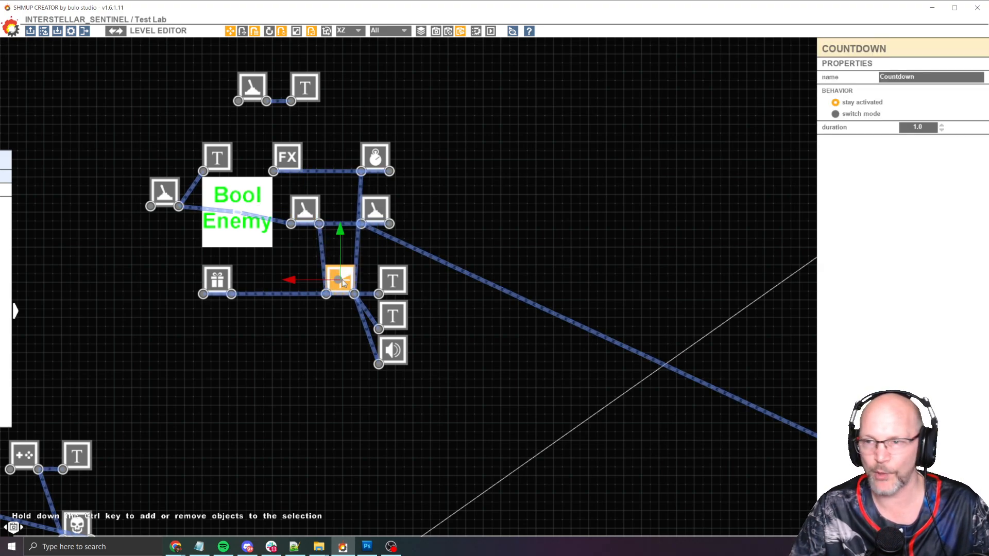
{"action": "middle_click_drag", "start_coordinate": [469, 294], "coordinate": [524, 248]}
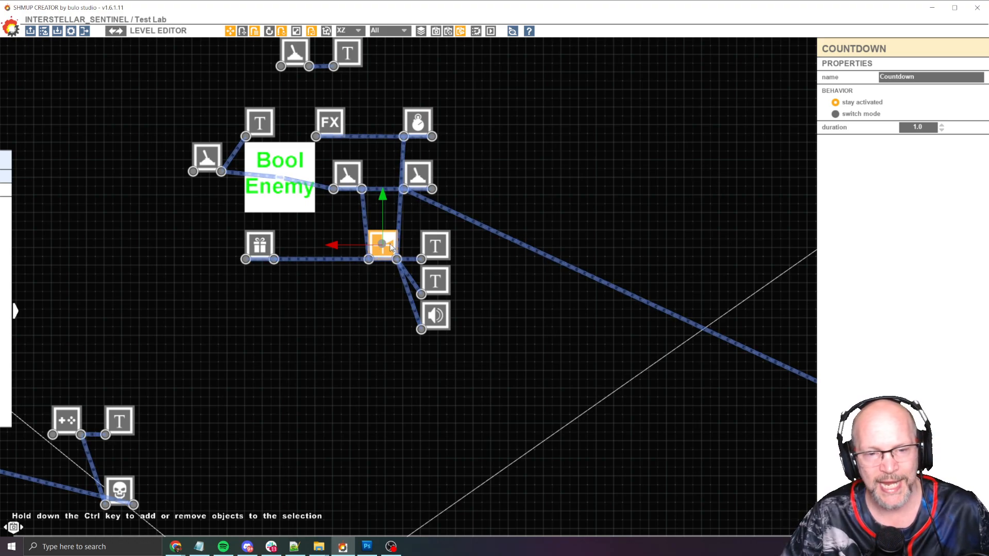
{"action": "left_click", "coordinate": [261, 246]}
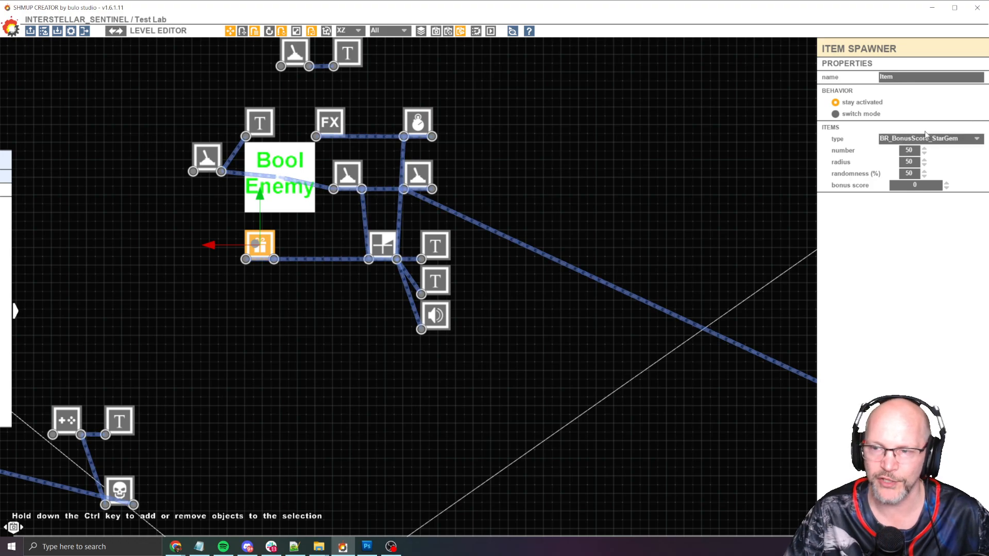
{"action": "left_click", "coordinate": [910, 151]}
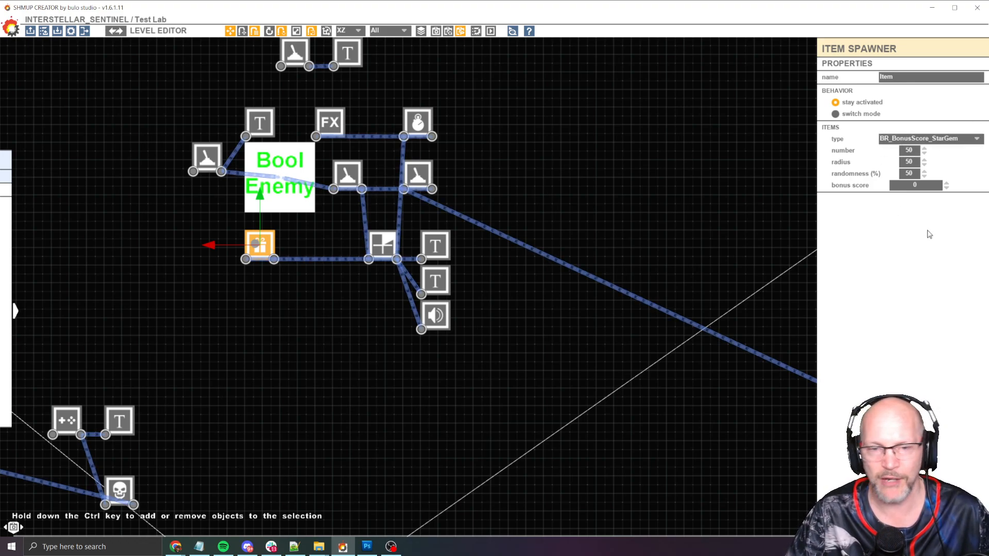
{"action": "left_click", "coordinate": [920, 185]}
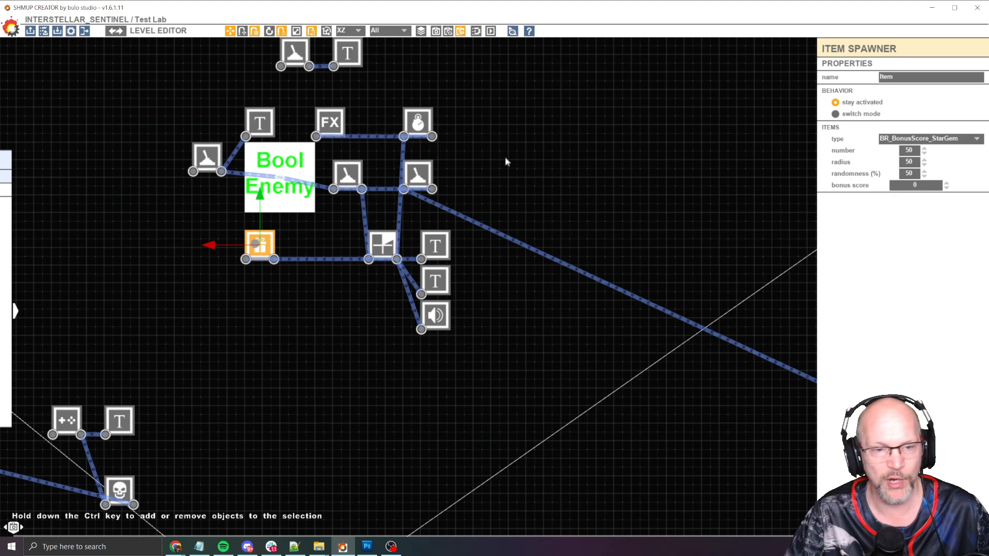
{"action": "middle_click_drag", "start_coordinate": [491, 190], "coordinate": [484, 180]}
Inspect the No Miss Bonus text, picture and sound nodes and their links
{"action": "left_click", "coordinate": [420, 236]}
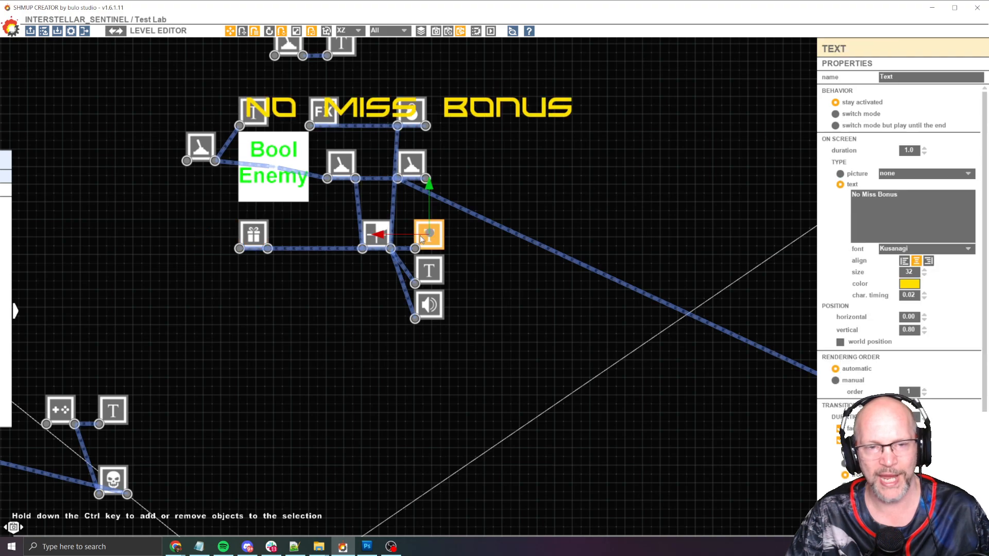
{"action": "left_click", "coordinate": [429, 269]}
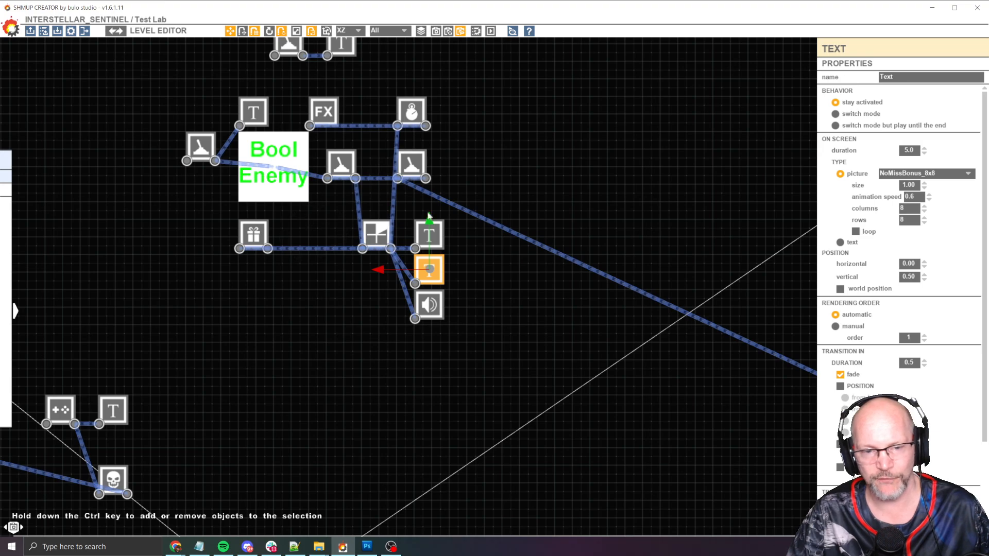
{"action": "left_click", "coordinate": [432, 306]}
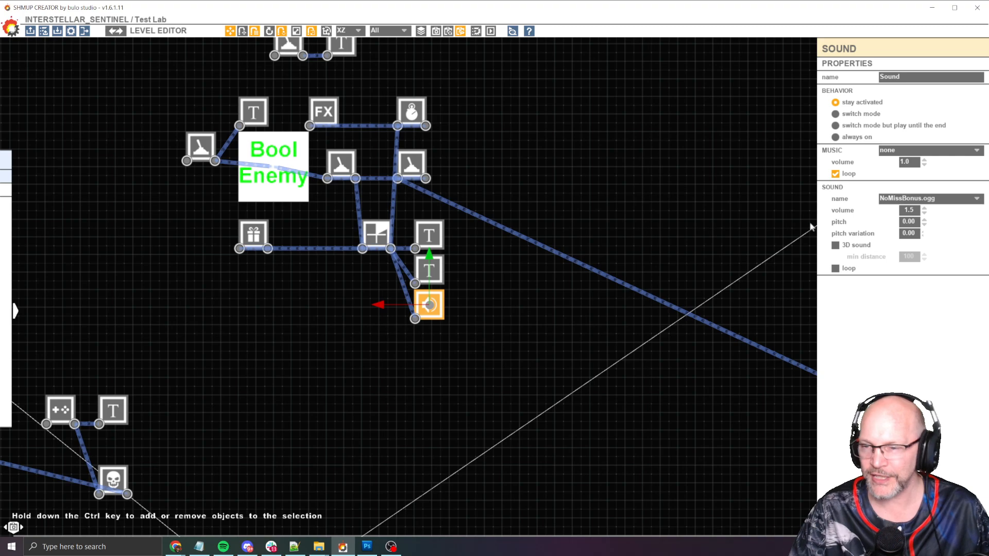
{"action": "middle_click_drag", "start_coordinate": [555, 122], "coordinate": [566, 145]}
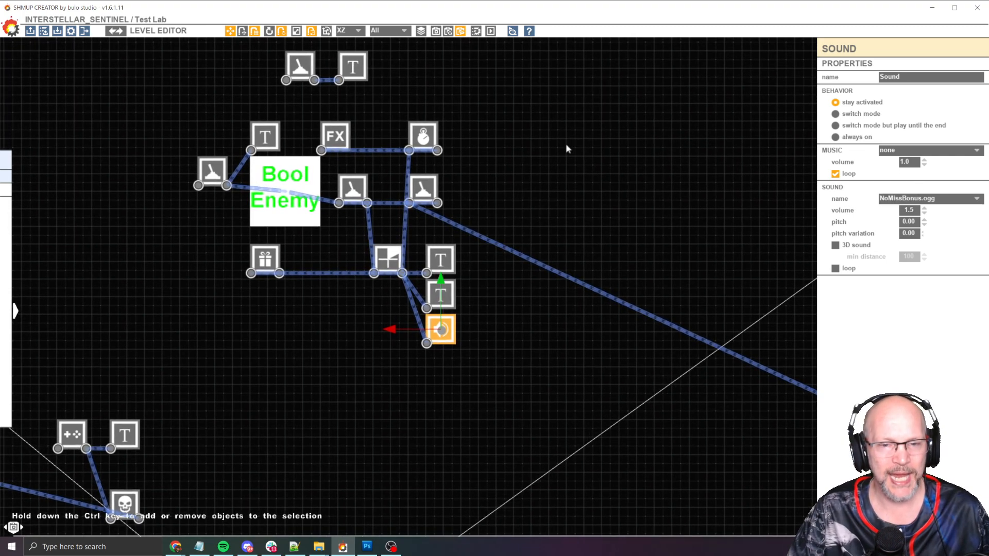
{"action": "scroll", "coordinate": [446, 231], "scroll_direction": "up", "scroll_amount": 2}
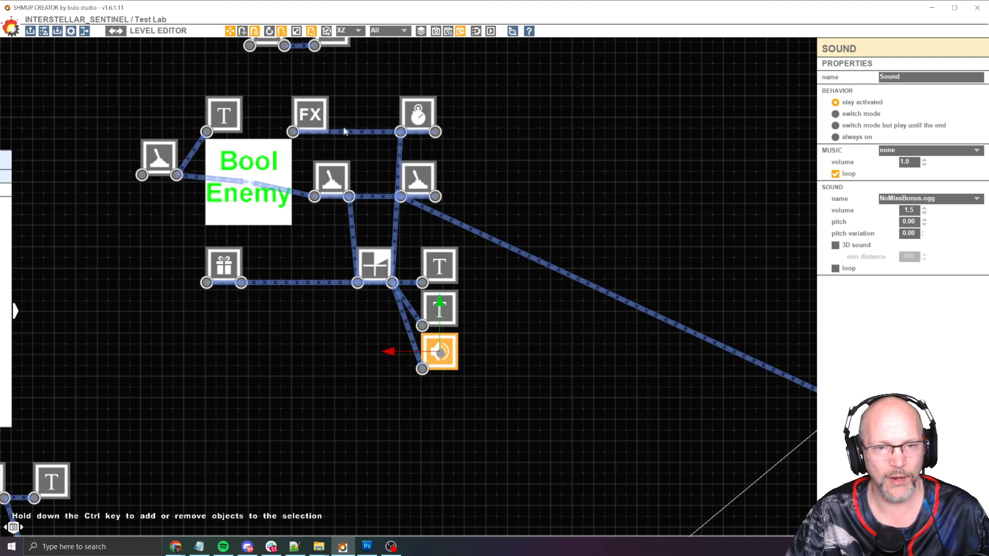
{"action": "left_click", "coordinate": [393, 232]}
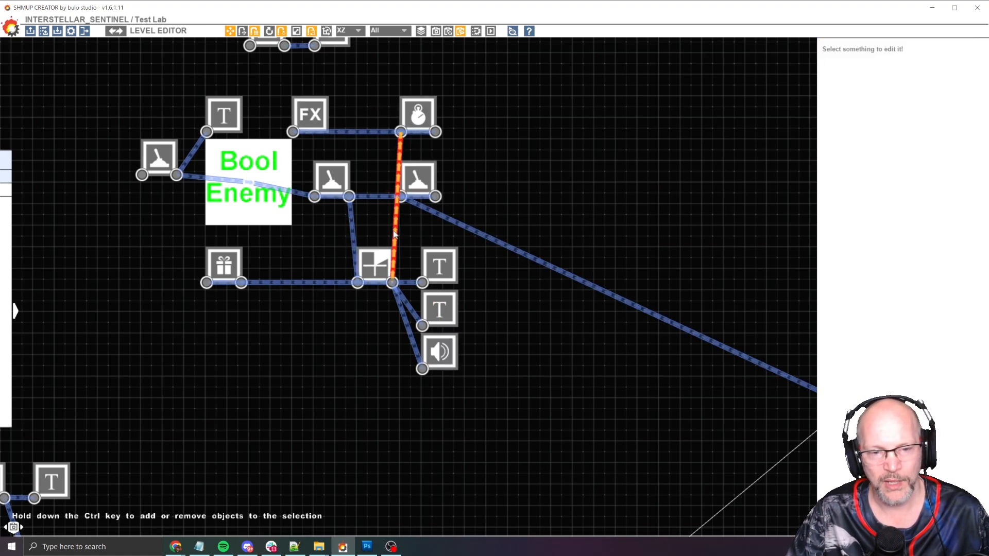
Inspect the Timer, FX, all Dead trigger and 128x128 enemy nodes
{"action": "left_click", "coordinate": [407, 122]}
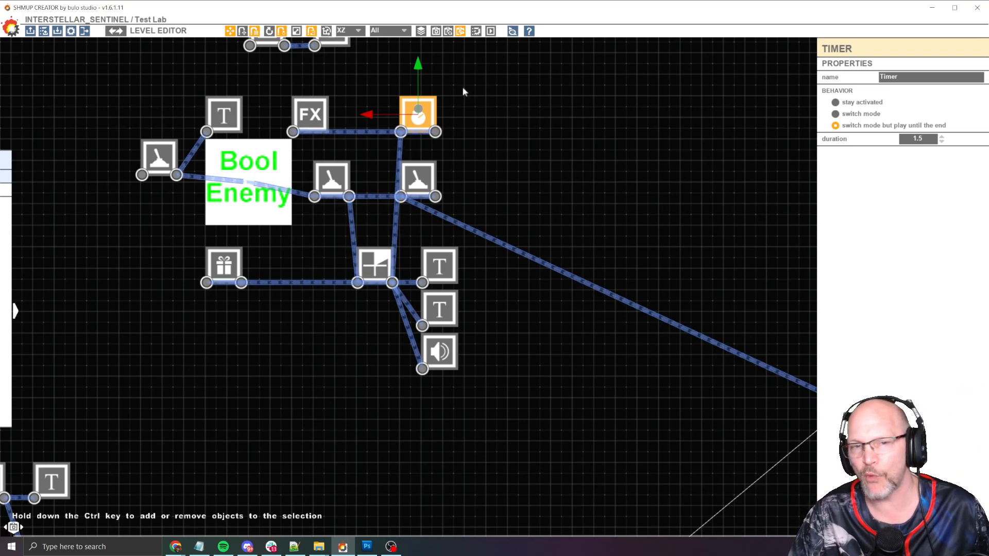
{"action": "left_click", "coordinate": [312, 115]}
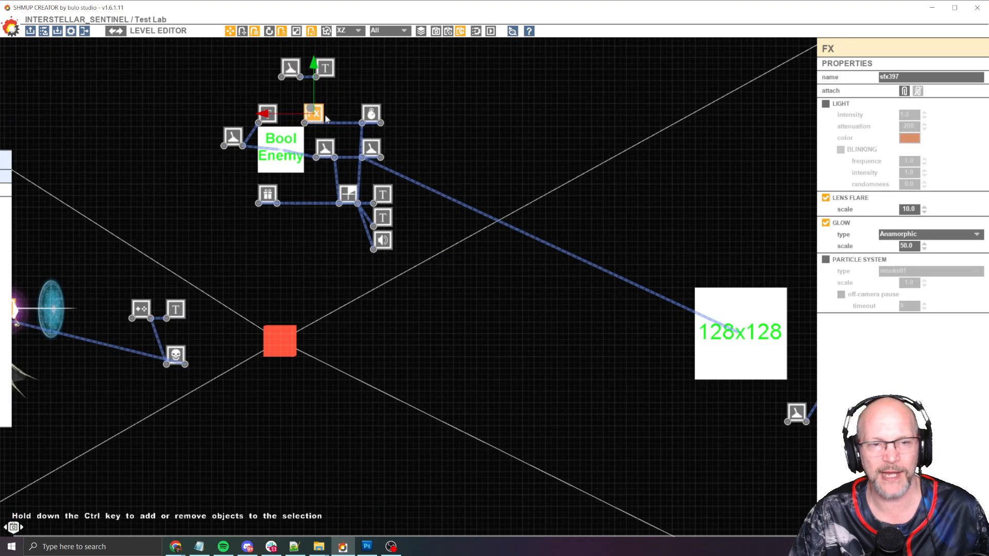
{"action": "scroll", "coordinate": [319, 113], "scroll_direction": "down", "scroll_amount": 3}
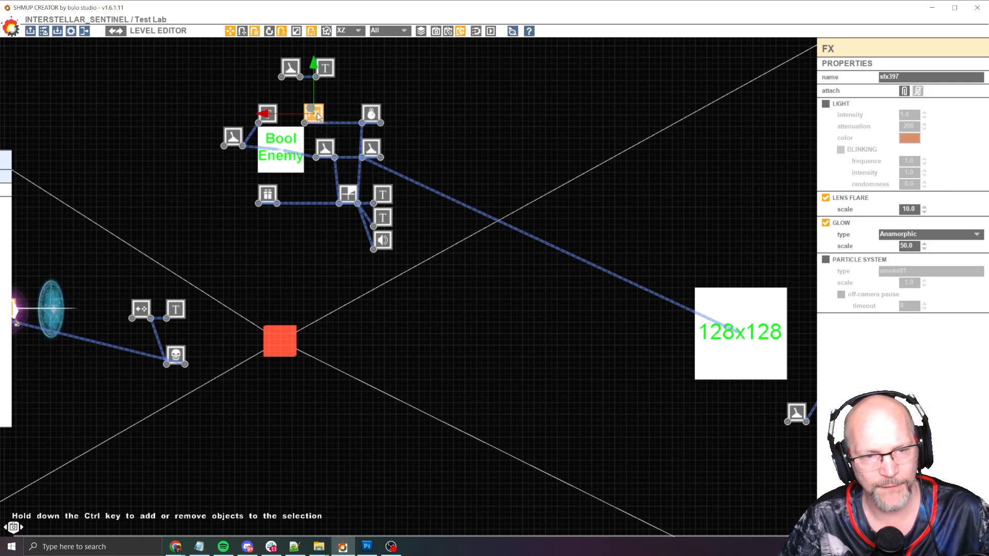
{"action": "scroll", "coordinate": [318, 114], "scroll_direction": "up", "scroll_amount": 4}
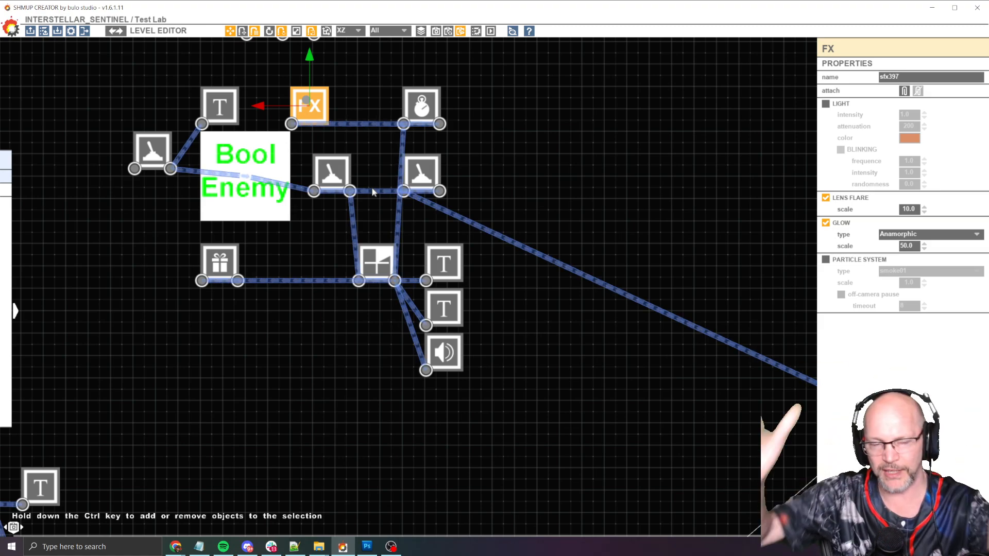
{"action": "middle_click_drag", "start_coordinate": [520, 226], "coordinate": [381, 210]}
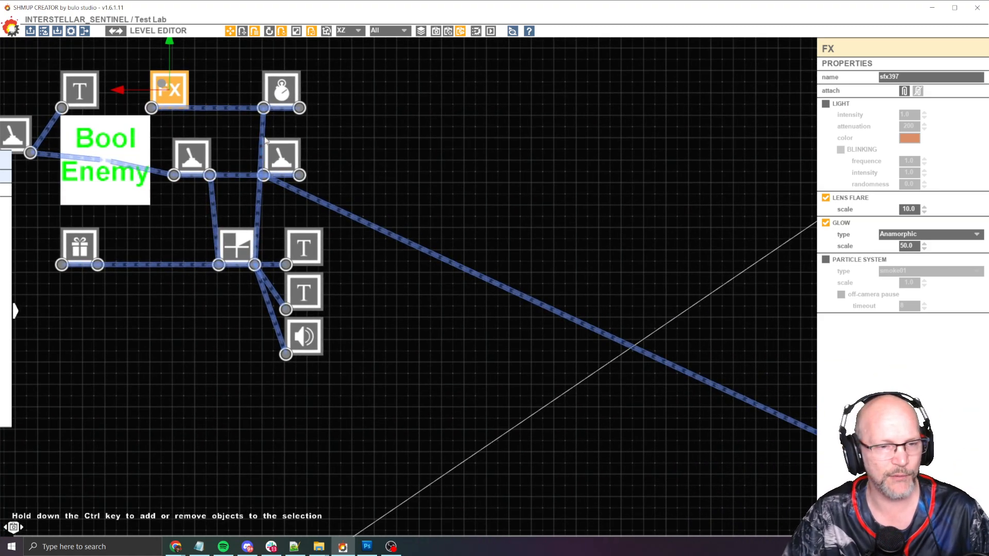
{"action": "left_click", "coordinate": [291, 151]}
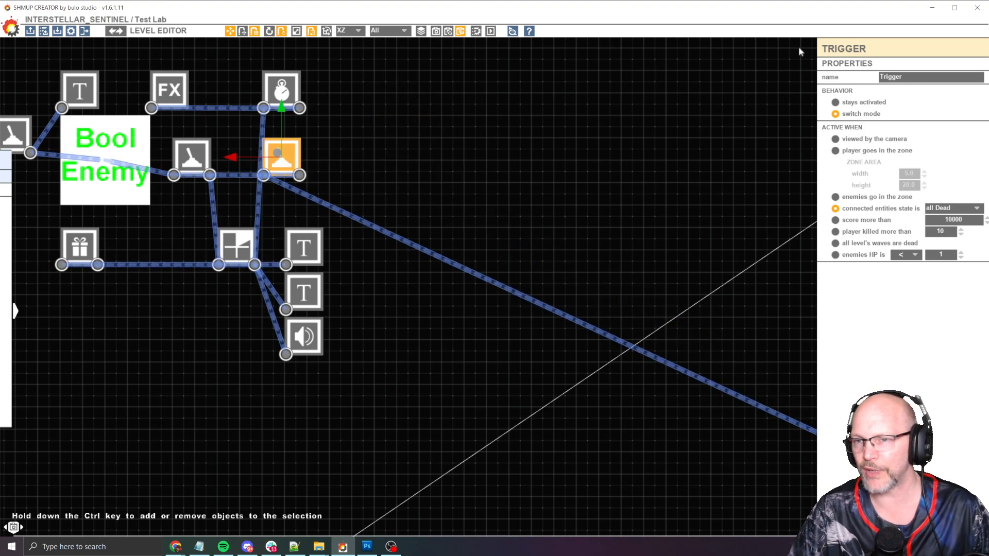
{"action": "scroll", "coordinate": [511, 134], "scroll_direction": "down", "scroll_amount": 3}
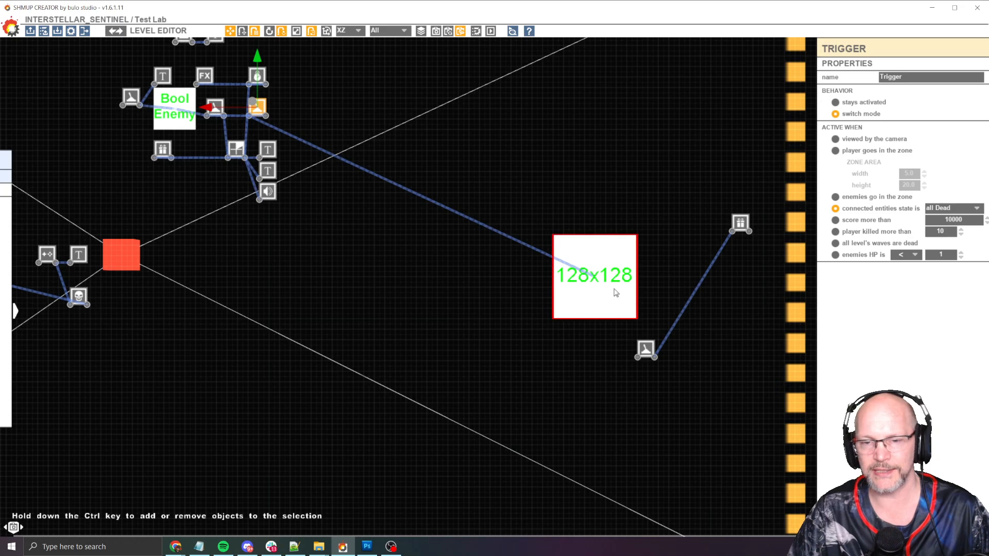
{"action": "left_click", "coordinate": [615, 291]}
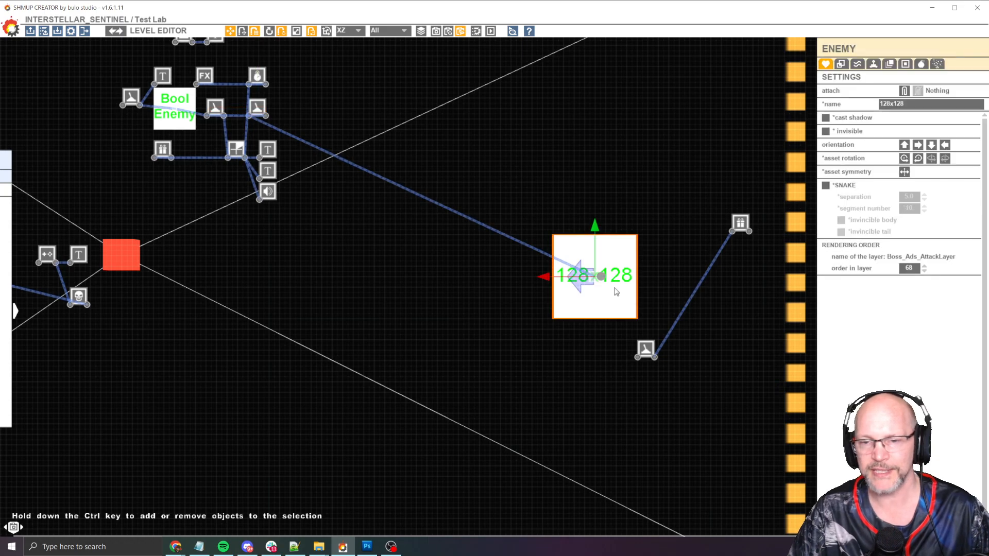
{"action": "left_click", "coordinate": [259, 108]}
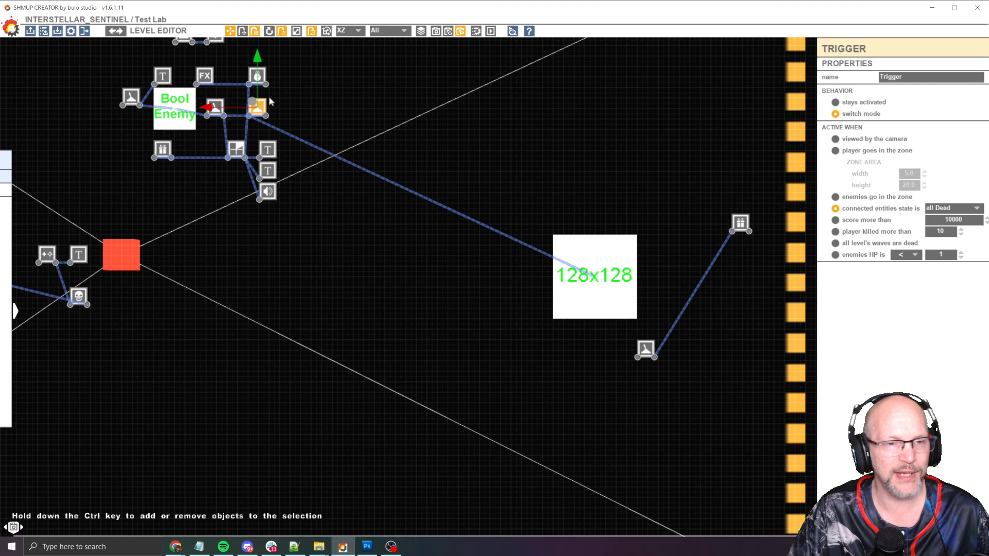
Rearrange the two trigger nodes next to the Bool Enemy, placing one below the second event node
{"action": "middle_click_drag", "start_coordinate": [260, 86], "coordinate": [348, 119]}
{"action": "scroll", "coordinate": [347, 119], "scroll_direction": "up", "scroll_amount": 5}
{"action": "left_click_drag", "start_coordinate": [342, 99], "coordinate": [122, 95]}
{"action": "middle_click_drag", "start_coordinate": [123, 98], "coordinate": [443, 186]}
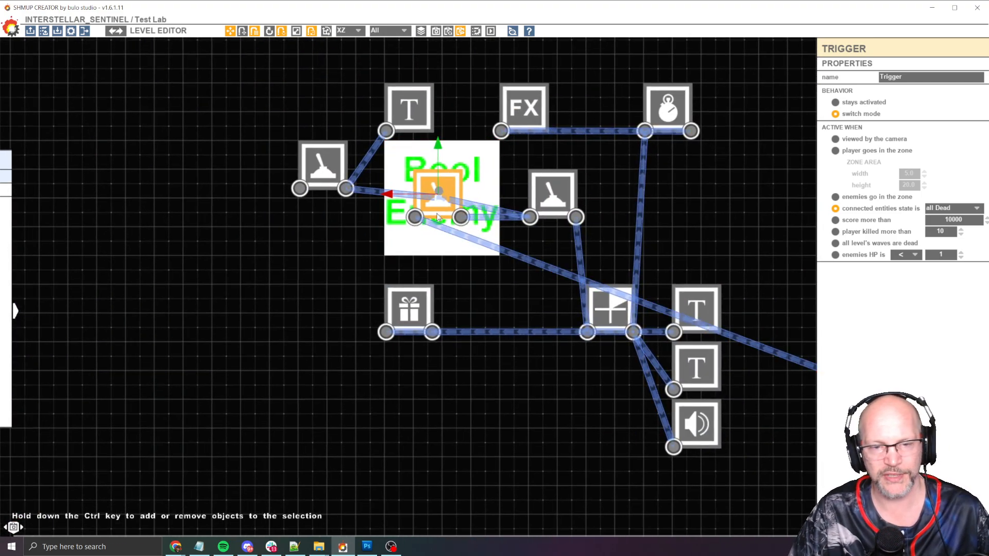
{"action": "left_click_drag", "start_coordinate": [419, 221], "coordinate": [622, 258]}
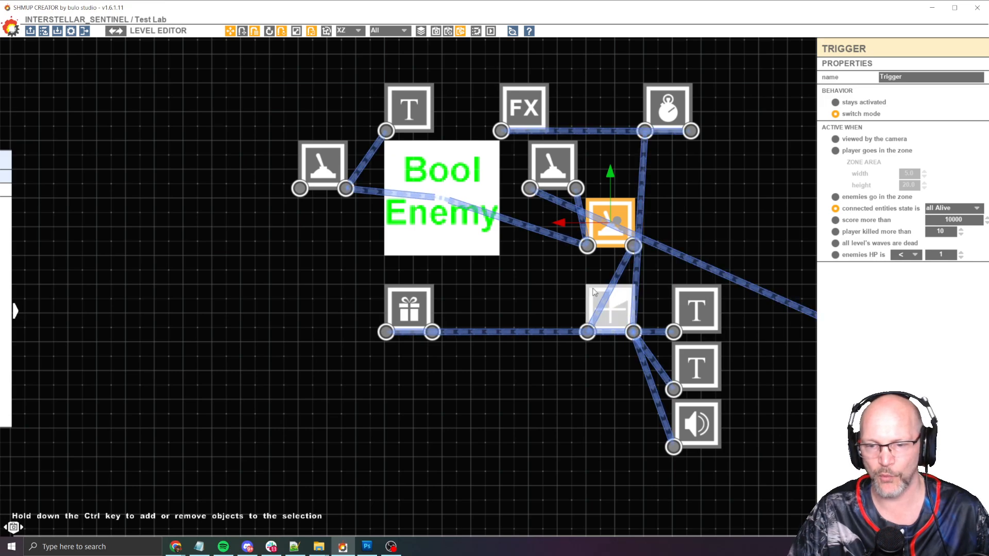
Select the countdown, text and sound nodes together and shift them to the right
{"action": "left_click", "coordinate": [572, 283]}
{"action": "left_click_drag", "start_coordinate": [571, 282], "coordinate": [780, 470]}
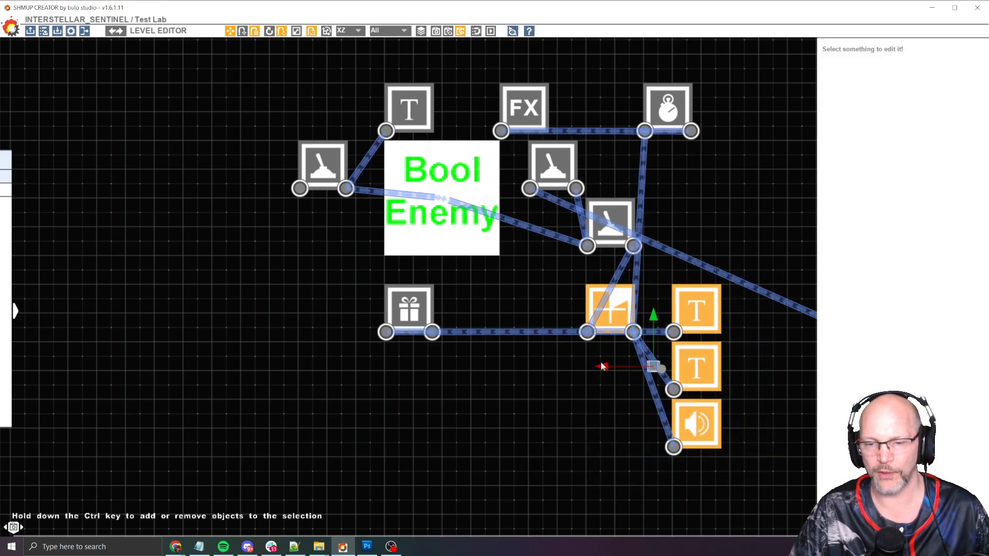
{"action": "left_click_drag", "start_coordinate": [600, 363], "coordinate": [587, 327]}
{"action": "left_click_drag", "start_coordinate": [568, 269], "coordinate": [759, 463]}
{"action": "left_click_drag", "start_coordinate": [599, 365], "coordinate": [662, 372]}
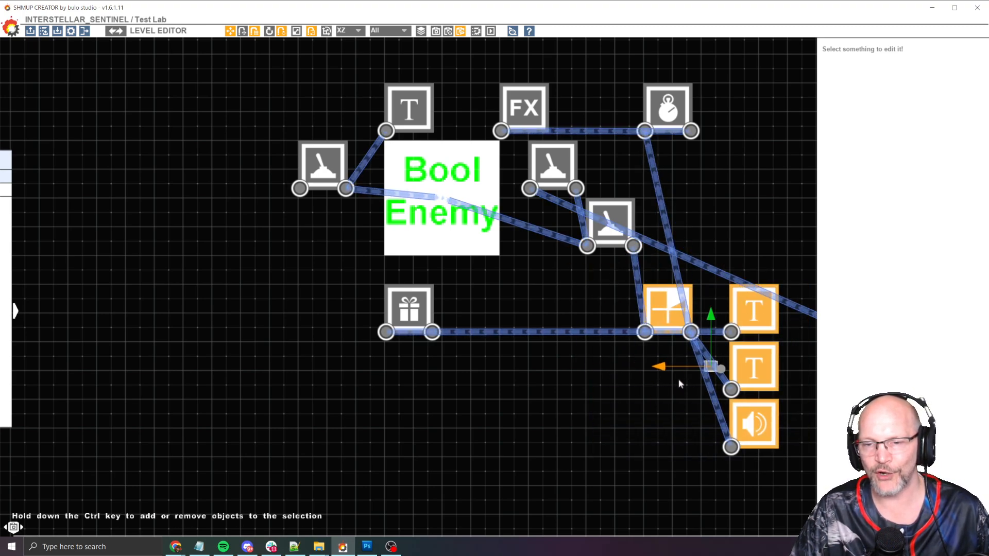
{"action": "middle_click_drag", "start_coordinate": [637, 391], "coordinate": [536, 388]}
{"action": "middle_click_drag", "start_coordinate": [640, 161], "coordinate": [578, 152]}
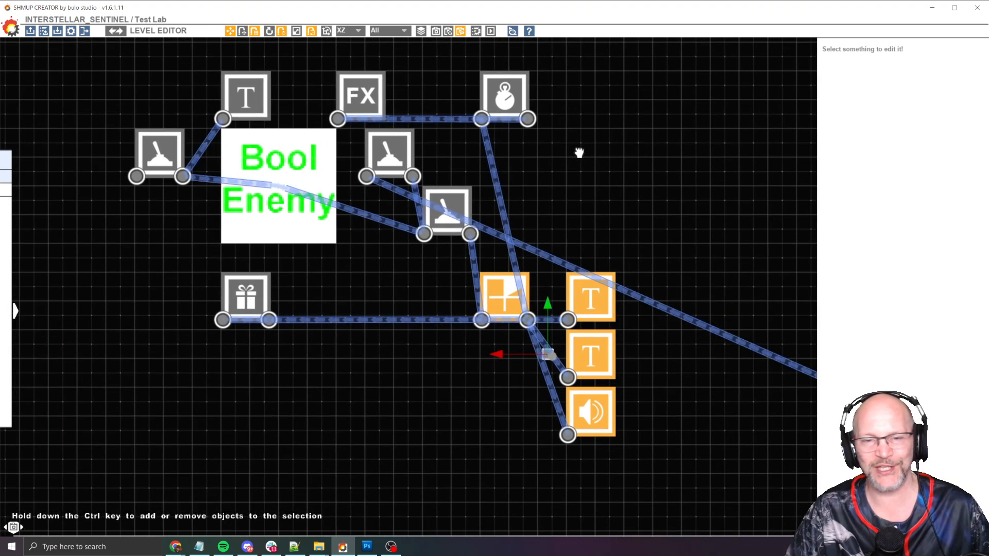
Move the all Alive trigger node below the all Dead trigger beside the Bool Enemy
{"action": "left_click", "coordinate": [320, 167]}
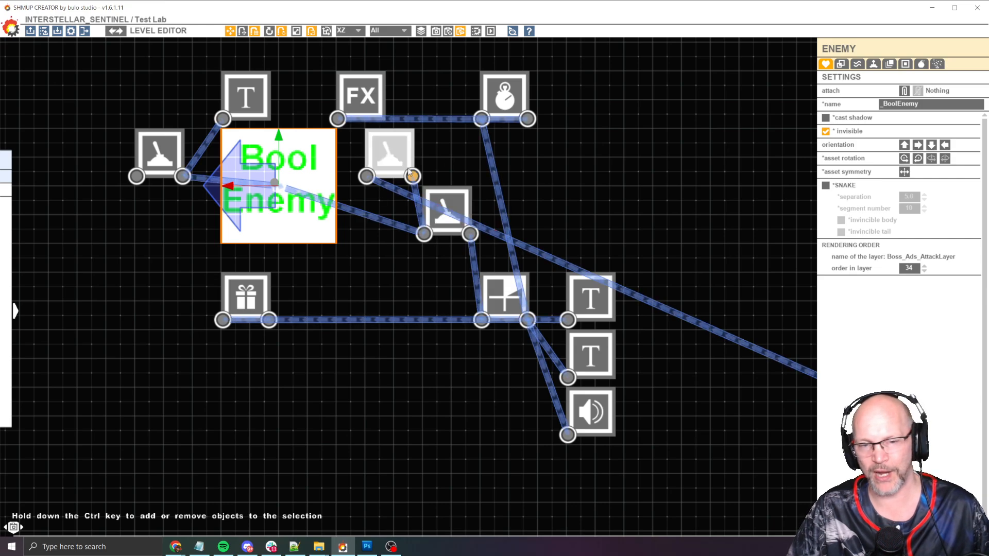
{"action": "left_click_drag", "start_coordinate": [441, 226], "coordinate": [378, 260]}
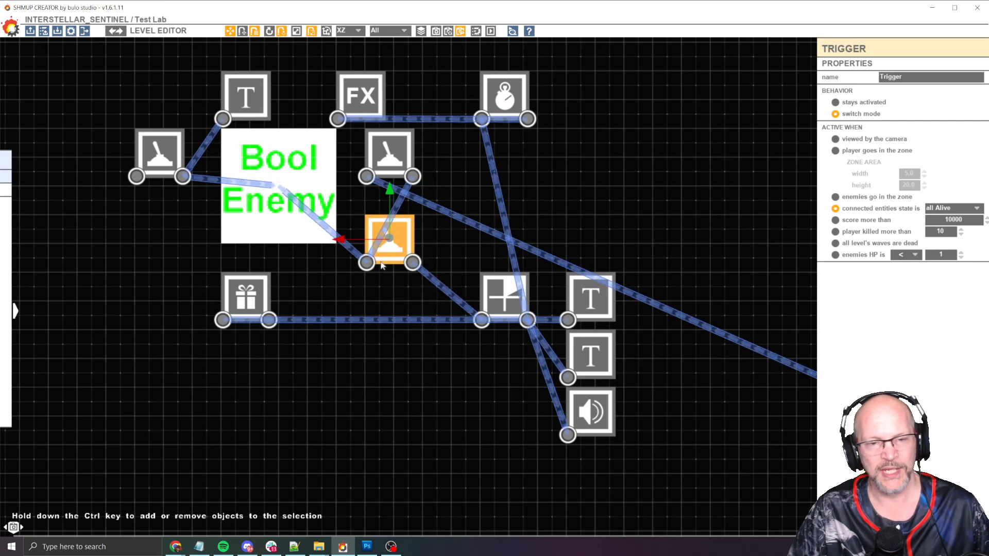
{"action": "left_click", "coordinate": [391, 145]}
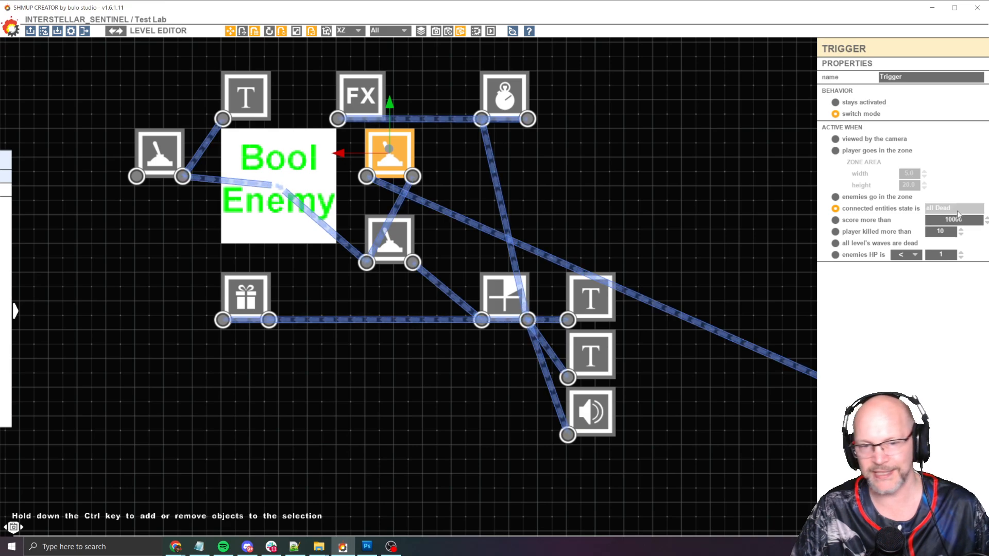
{"action": "left_click", "coordinate": [403, 238]}
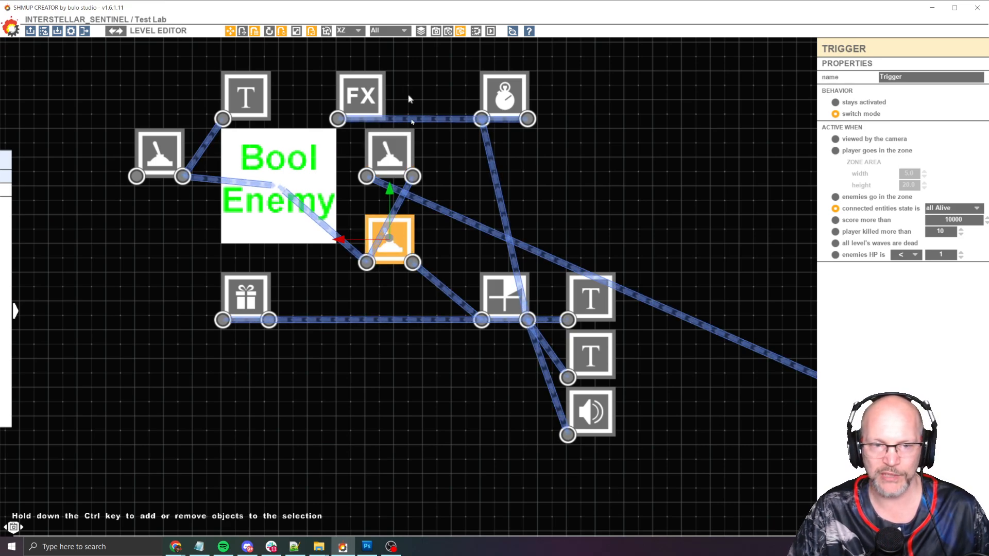
Inspect the all Dead and all Alive trigger nodes and the Bool Enemy's settings
{"action": "left_click", "coordinate": [401, 158]}
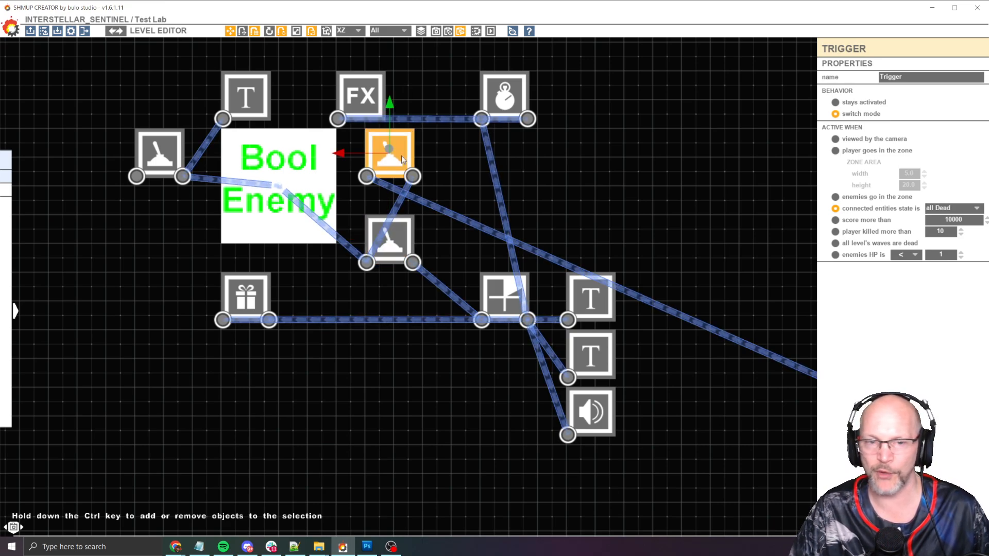
{"action": "left_click", "coordinate": [391, 239]}
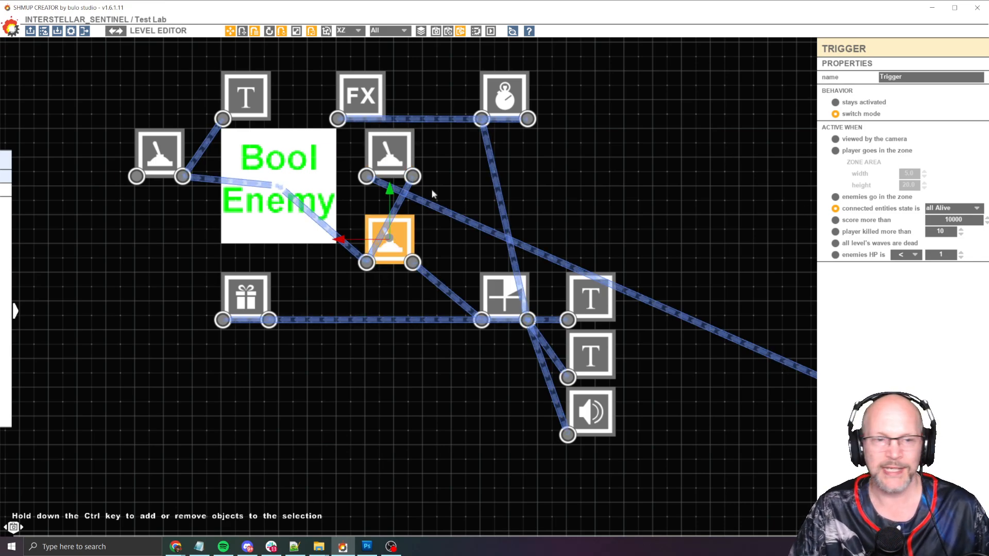
{"action": "left_click", "coordinate": [242, 177]}
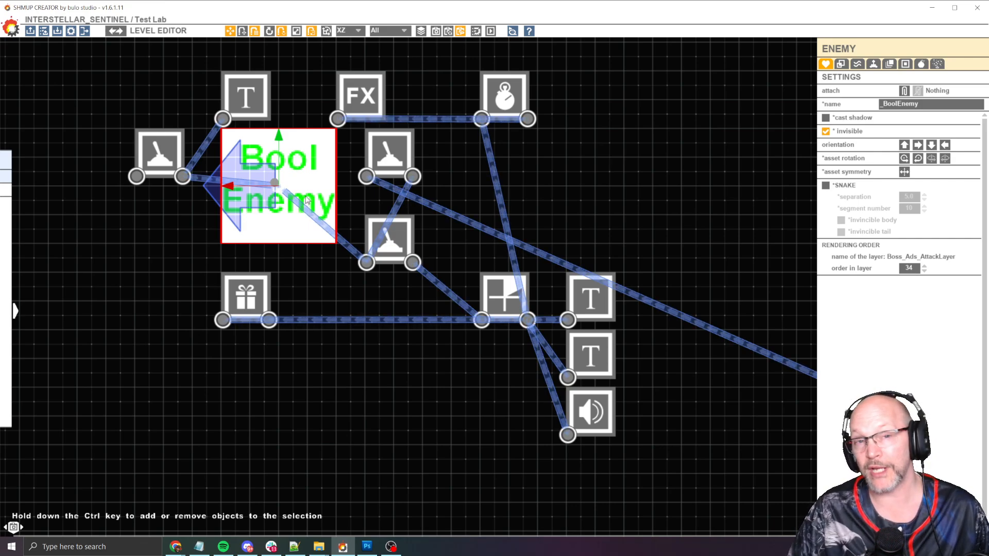
Zoom out and play-test the level, moving the player downward, then stop the test
{"action": "scroll", "coordinate": [307, 202], "scroll_direction": "down", "scroll_amount": 5}
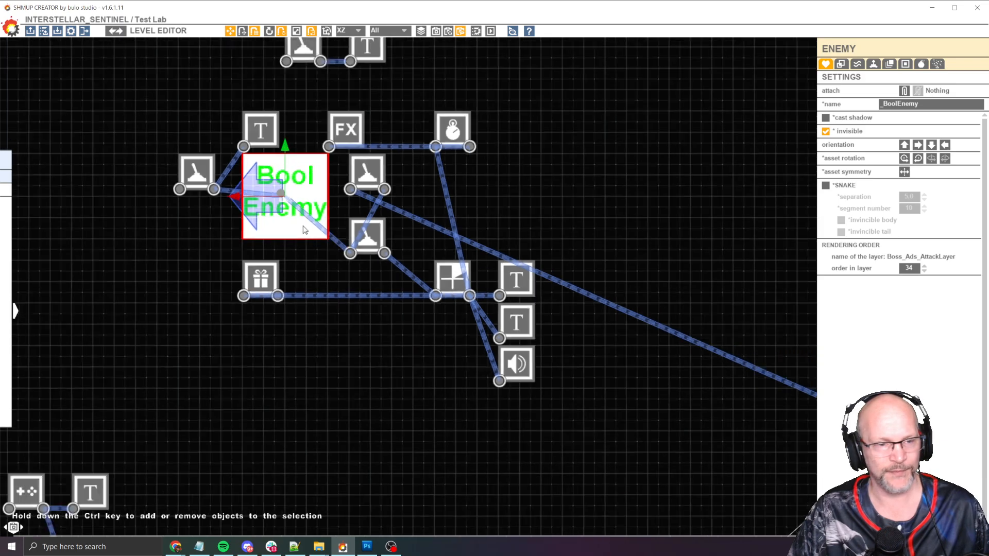
{"action": "scroll", "coordinate": [364, 255], "scroll_direction": "down", "scroll_amount": 2}
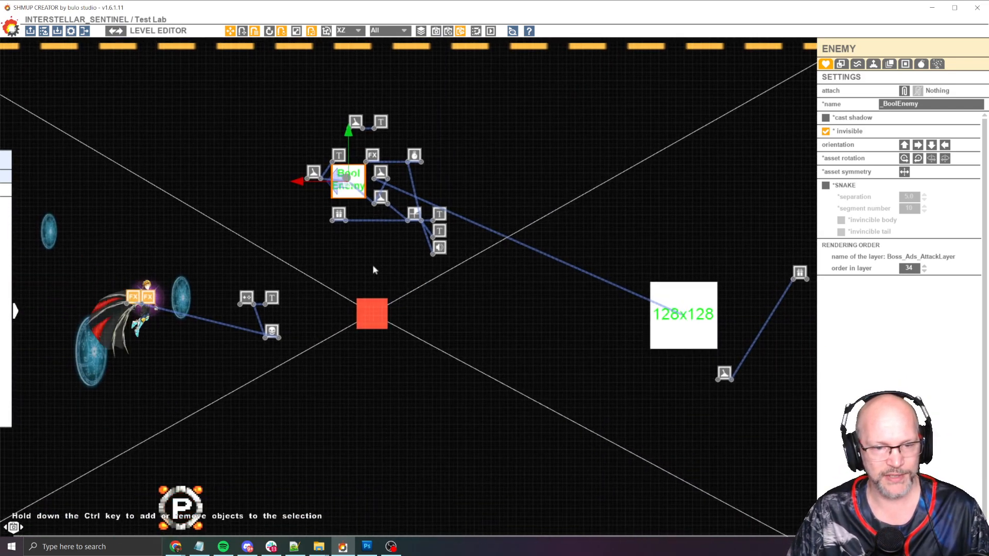
{"action": "key", "text": "p"}
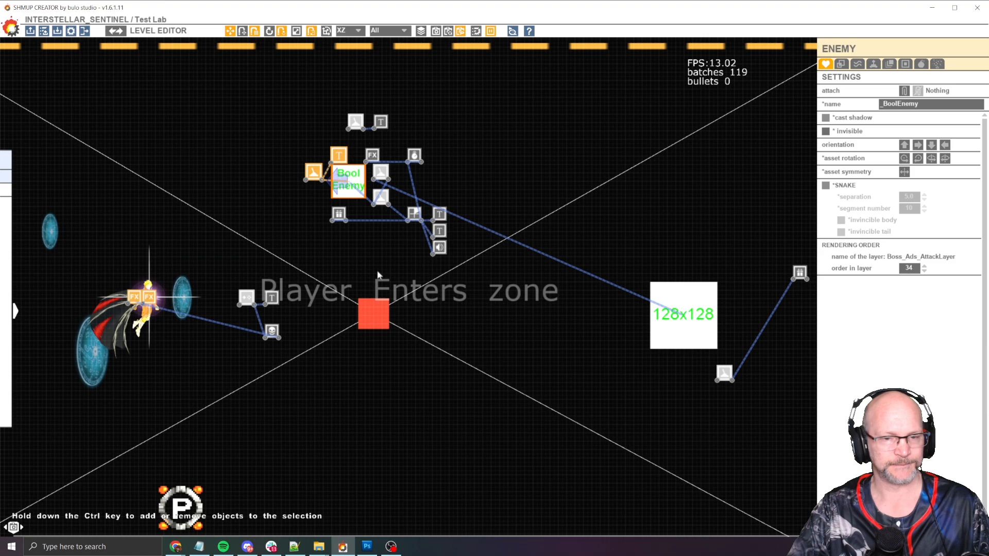
{"action": "key", "text": "Down"}
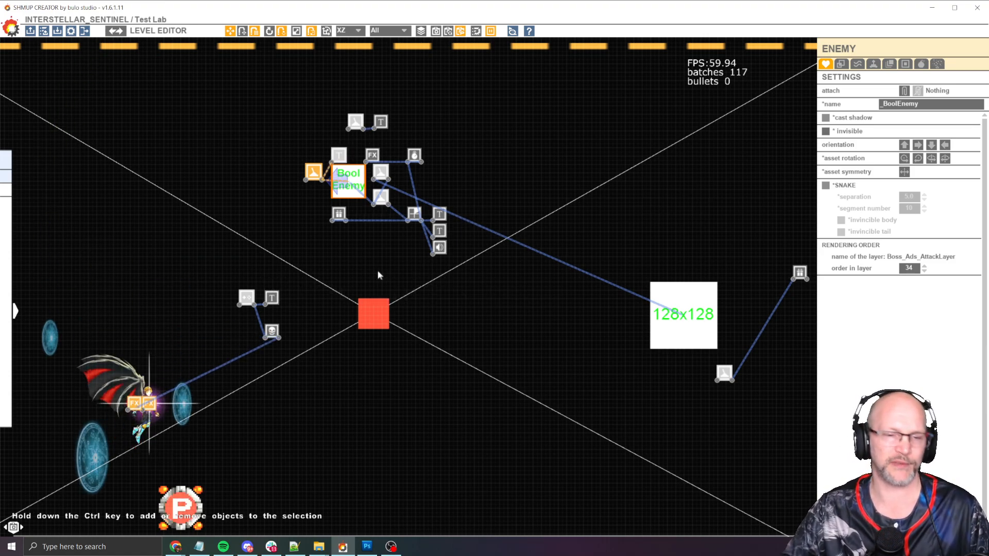
{"action": "key", "text": "p"}
Inspect the button node, its Button Press: Kill player text node and the linked Kill node
{"action": "scroll", "coordinate": [247, 301], "scroll_direction": "up", "scroll_amount": 4}
{"action": "middle_click_drag", "start_coordinate": [258, 323], "coordinate": [362, 217]}
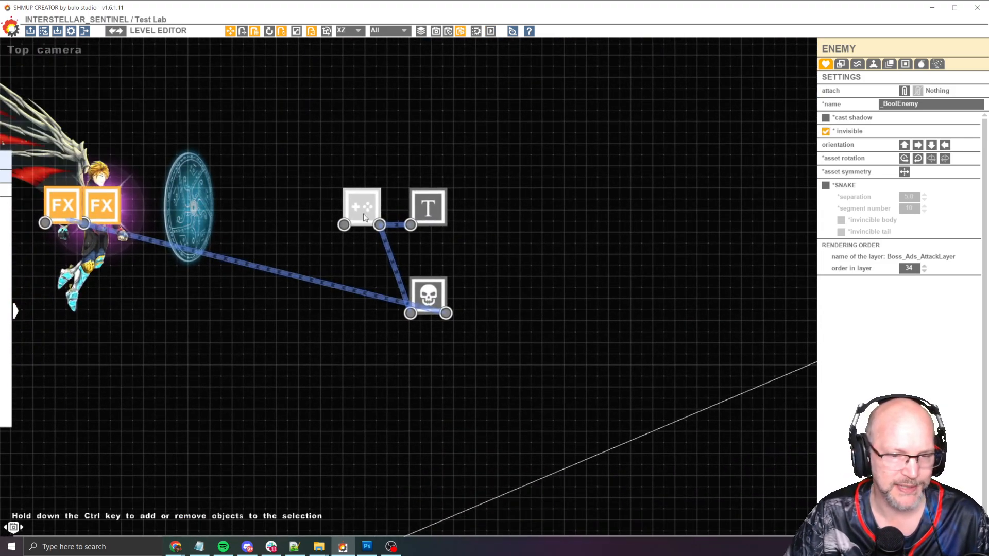
{"action": "scroll", "coordinate": [363, 217], "scroll_direction": "down", "scroll_amount": 2}
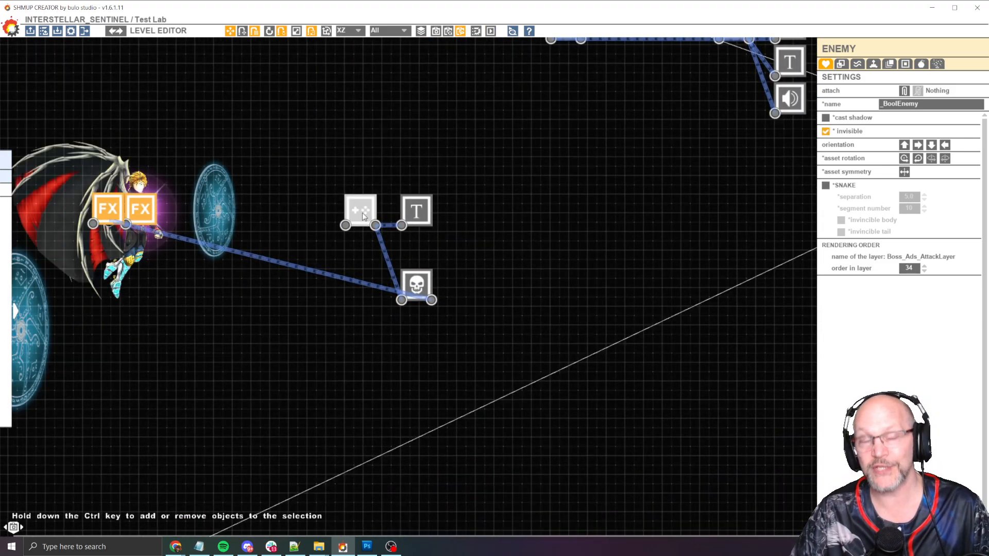
{"action": "left_click", "coordinate": [361, 214]}
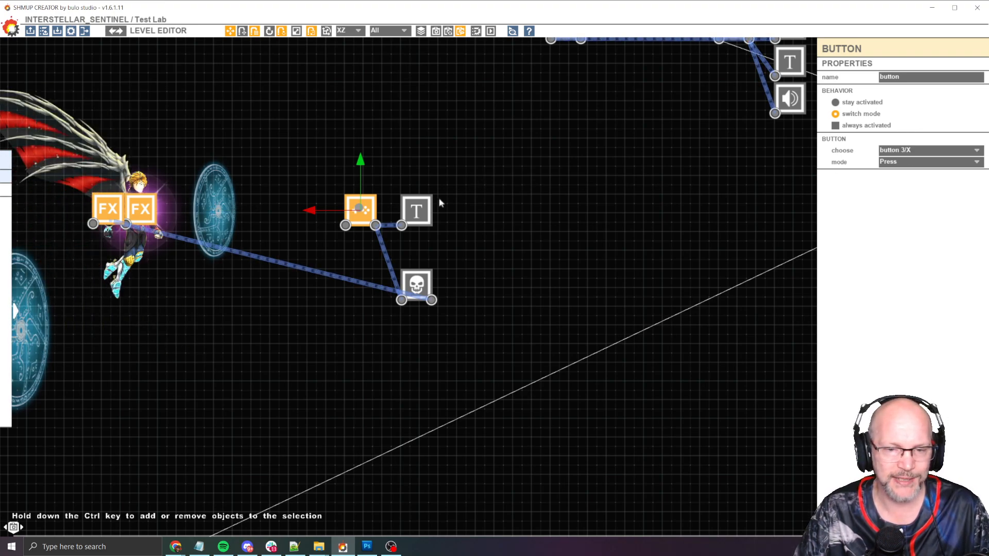
{"action": "left_click", "coordinate": [416, 210]}
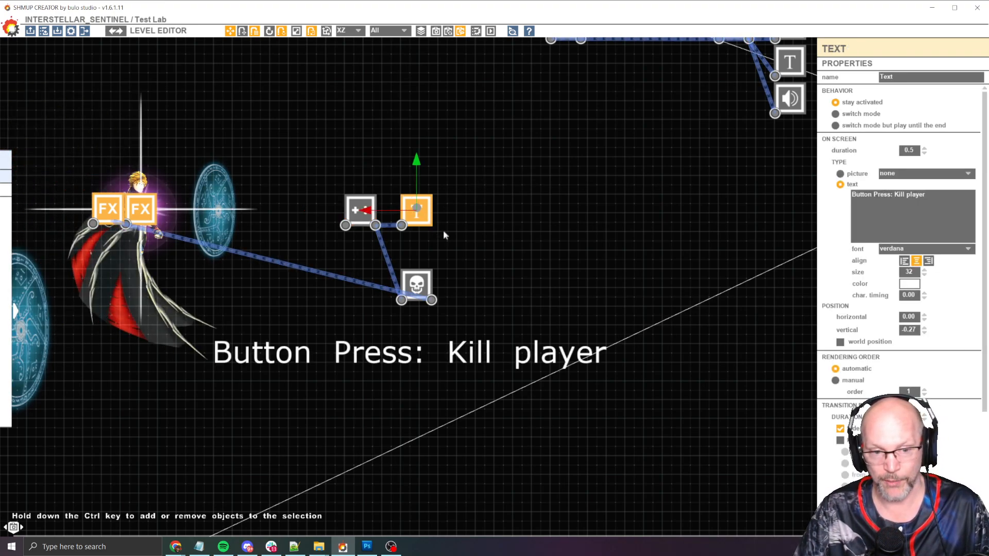
{"action": "left_click", "coordinate": [420, 285]}
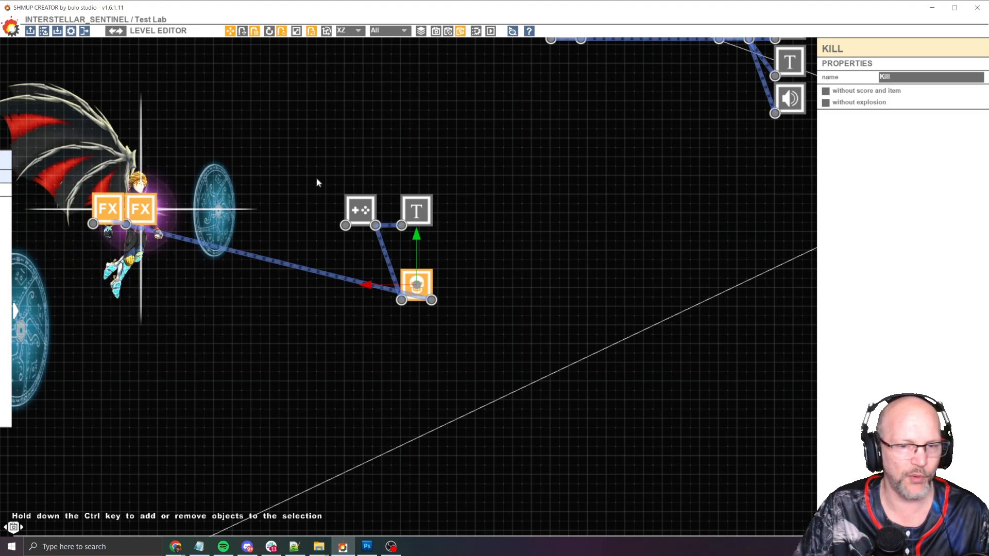
Play-test the level again to check the Player Enters zone message, then exit the test
{"action": "scroll", "coordinate": [318, 183], "scroll_direction": "down", "scroll_amount": 3}
{"action": "middle_click_drag", "start_coordinate": [517, 192], "coordinate": [476, 276]}
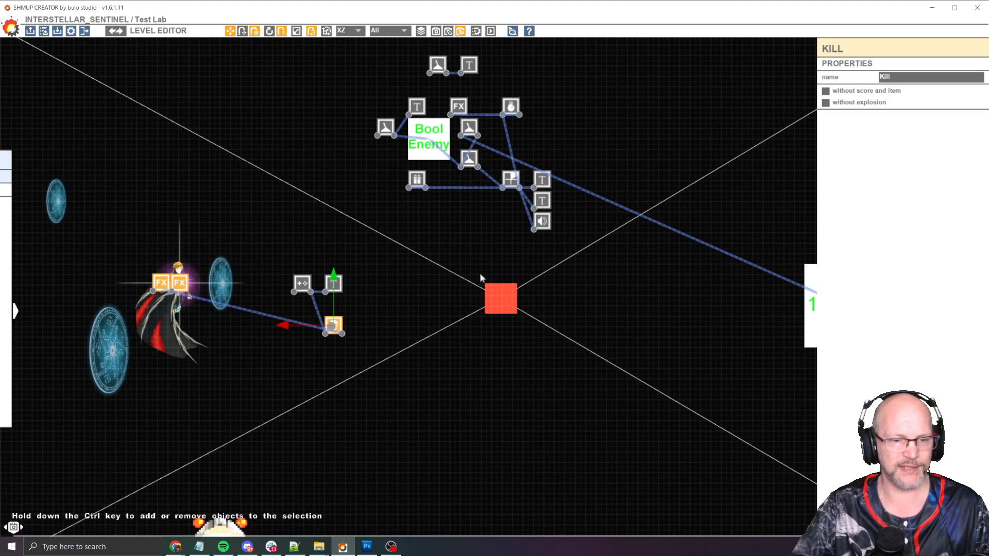
{"action": "key", "text": "space"}
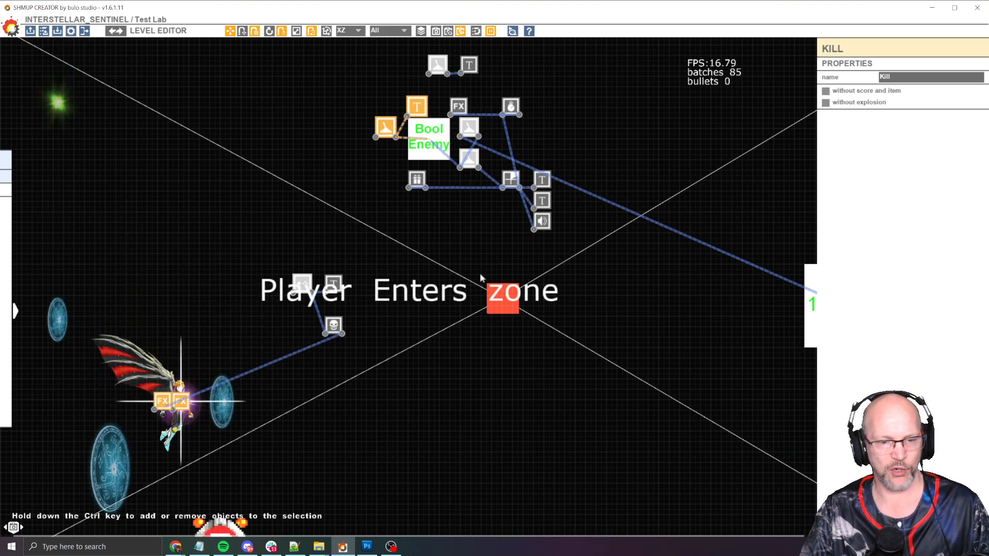
{"action": "key", "text": "space"}
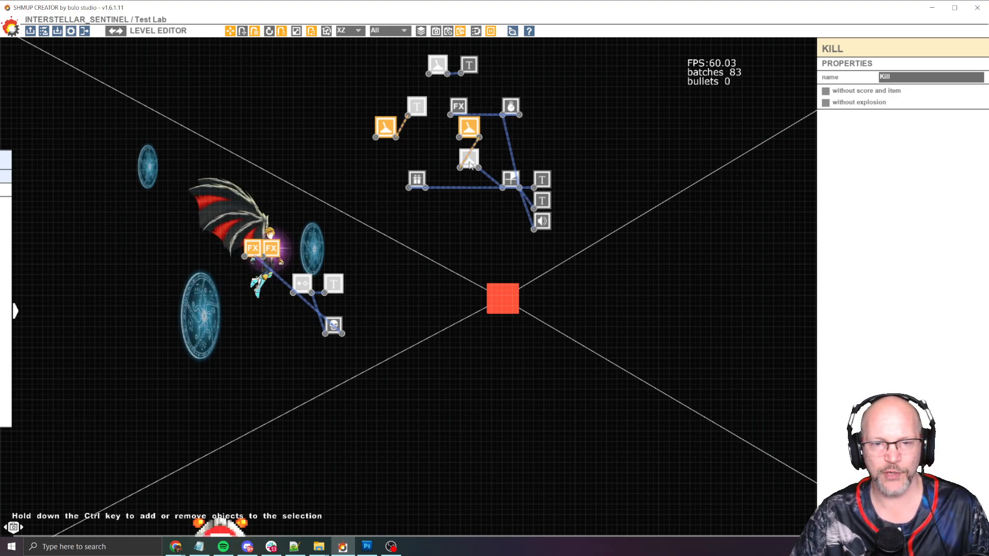
{"action": "key", "text": "Escape"}
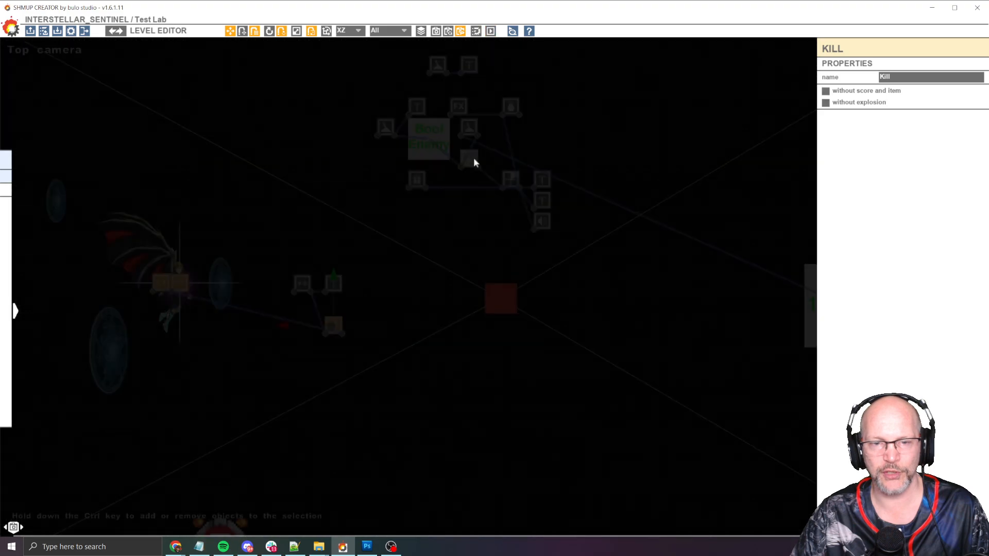
Inspect the all Alive trigger, its Player Enters zone text and the player-zone trigger's settings
{"action": "left_click", "coordinate": [473, 160]}
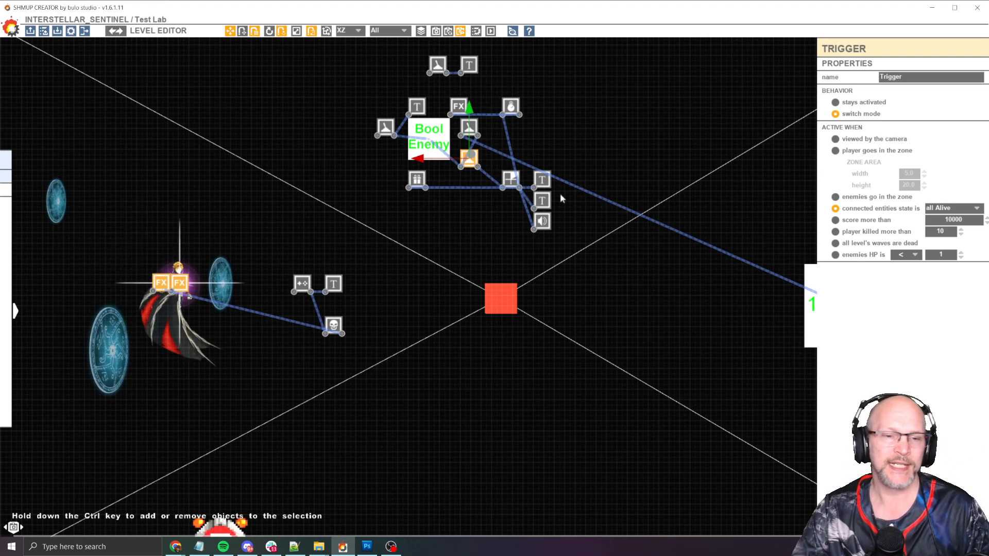
{"action": "left_click", "coordinate": [417, 107]}
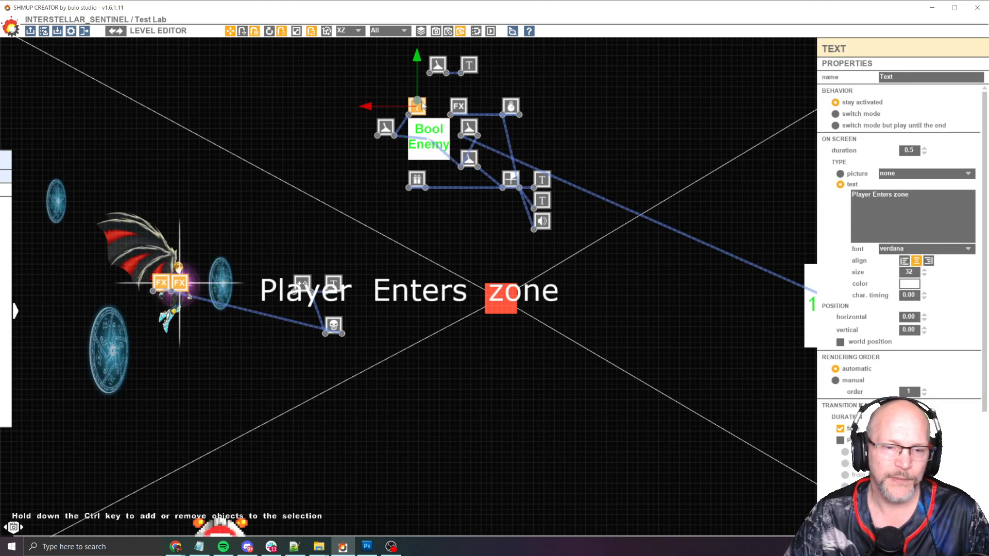
{"action": "left_click", "coordinate": [388, 125]}
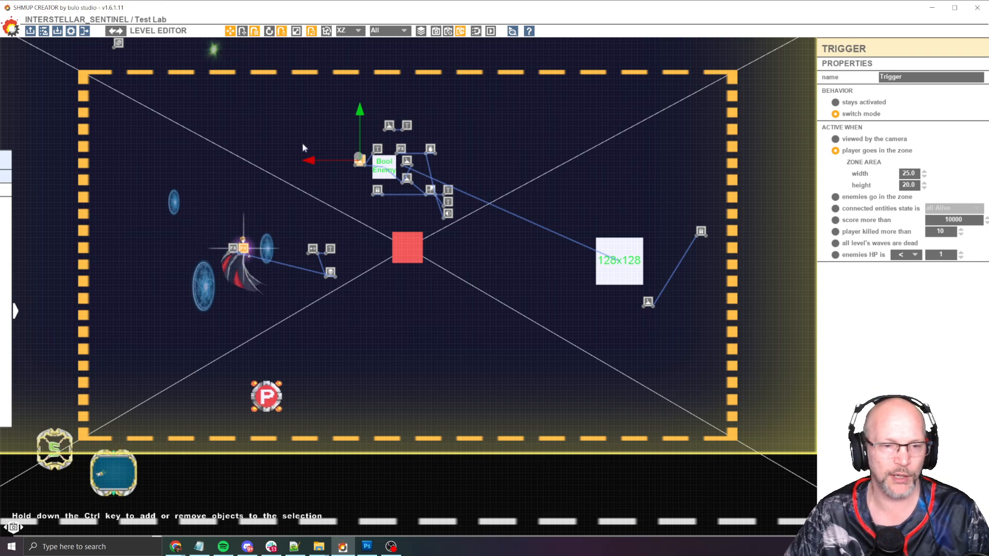
Deselect everything and run a short play-test of the level
{"action": "left_click", "coordinate": [325, 151]}
{"action": "key", "text": "space"}
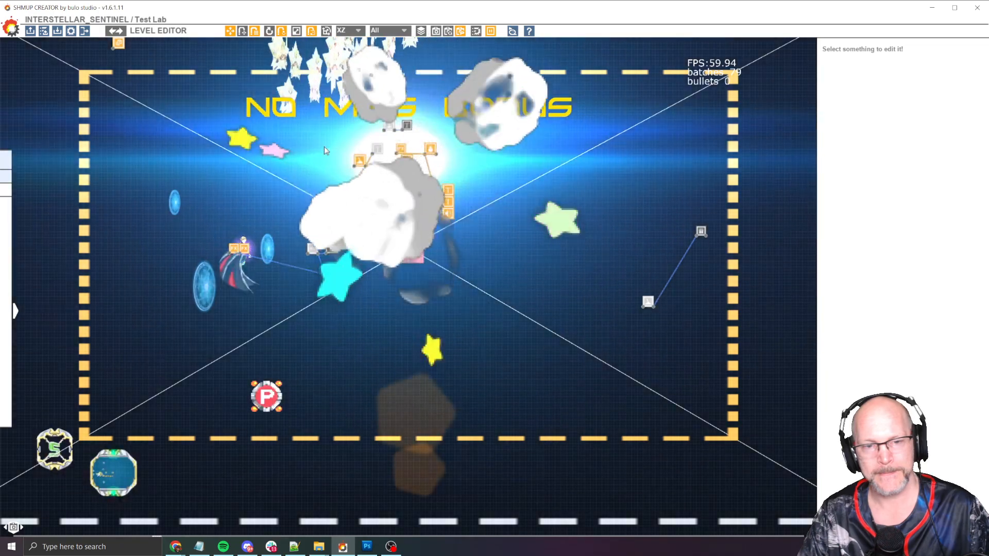
{"action": "key", "text": "space"}
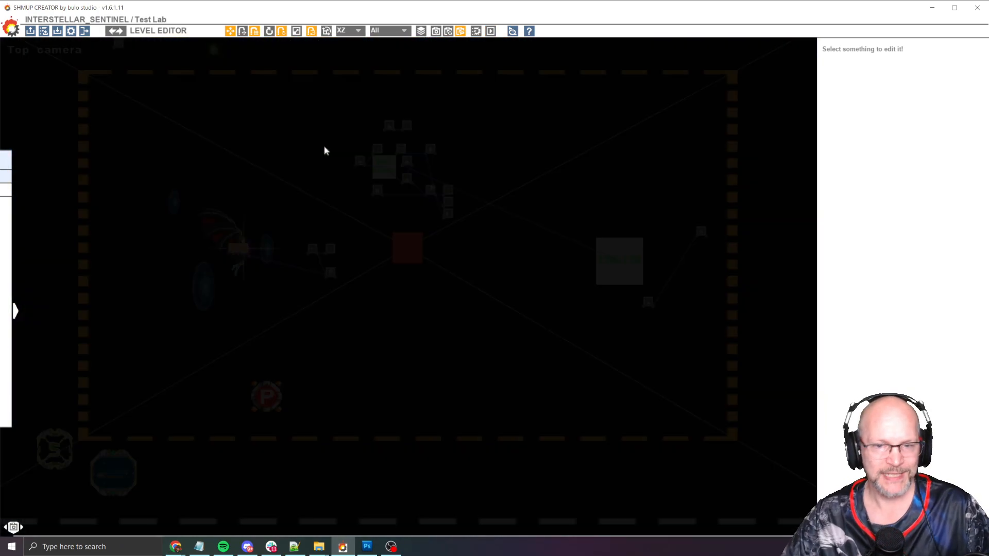
Examine the player-zone trigger, its text node and the Bool Enemy in the node cluster
{"action": "middle_click_drag", "start_coordinate": [594, 148], "coordinate": [615, 139]}
{"action": "scroll", "coordinate": [616, 145], "scroll_direction": "down", "scroll_amount": 2}
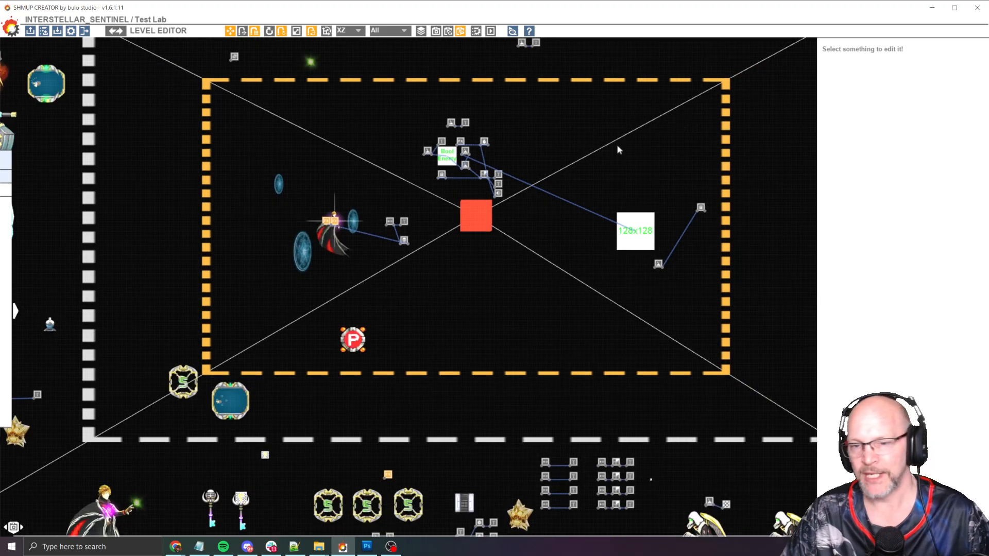
{"action": "middle_click_drag", "start_coordinate": [628, 185], "coordinate": [604, 207]}
{"action": "scroll", "coordinate": [533, 193], "scroll_direction": "up", "scroll_amount": 2}
{"action": "scroll", "coordinate": [501, 150], "scroll_direction": "up", "scroll_amount": 1}
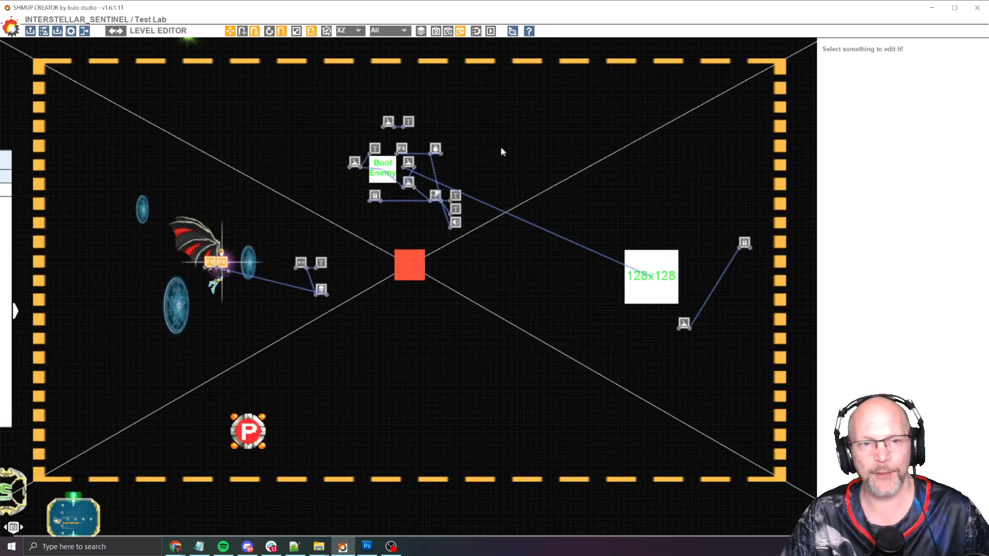
{"action": "middle_click_drag", "start_coordinate": [501, 150], "coordinate": [517, 163]}
{"action": "scroll", "coordinate": [515, 162], "scroll_direction": "up", "scroll_amount": 3}
{"action": "middle_click_drag", "start_coordinate": [245, 100], "coordinate": [338, 123]}
{"action": "middle_click_drag", "start_coordinate": [327, 170], "coordinate": [322, 194]}
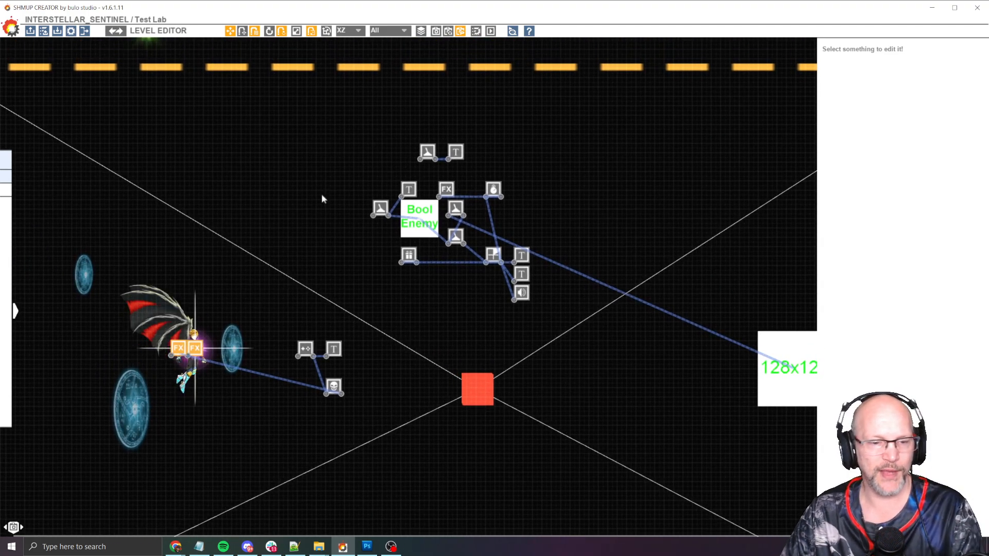
{"action": "scroll", "coordinate": [304, 224], "scroll_direction": "up", "scroll_amount": 2}
{"action": "middle_click_drag", "start_coordinate": [301, 299], "coordinate": [296, 151]}
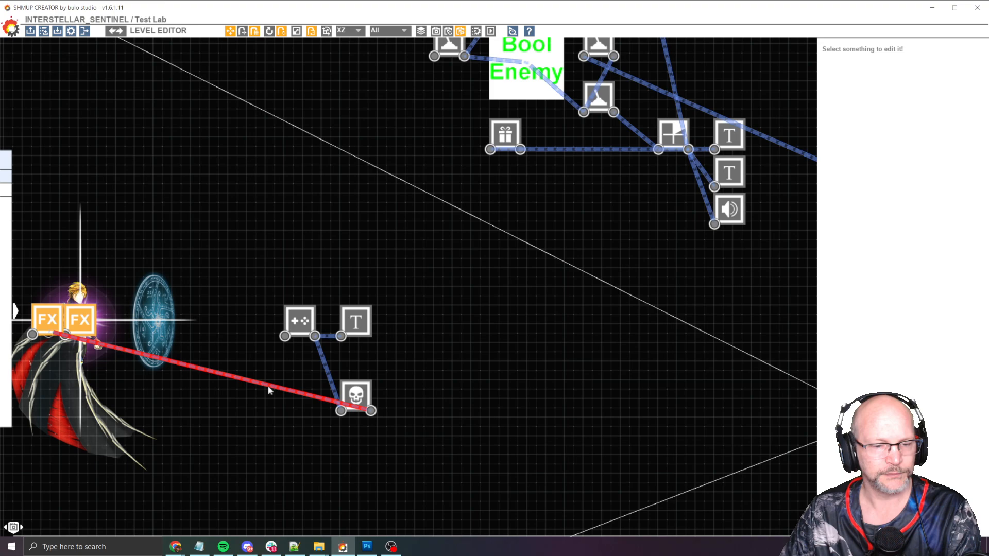
{"action": "middle_click_drag", "start_coordinate": [421, 146], "coordinate": [314, 237]}
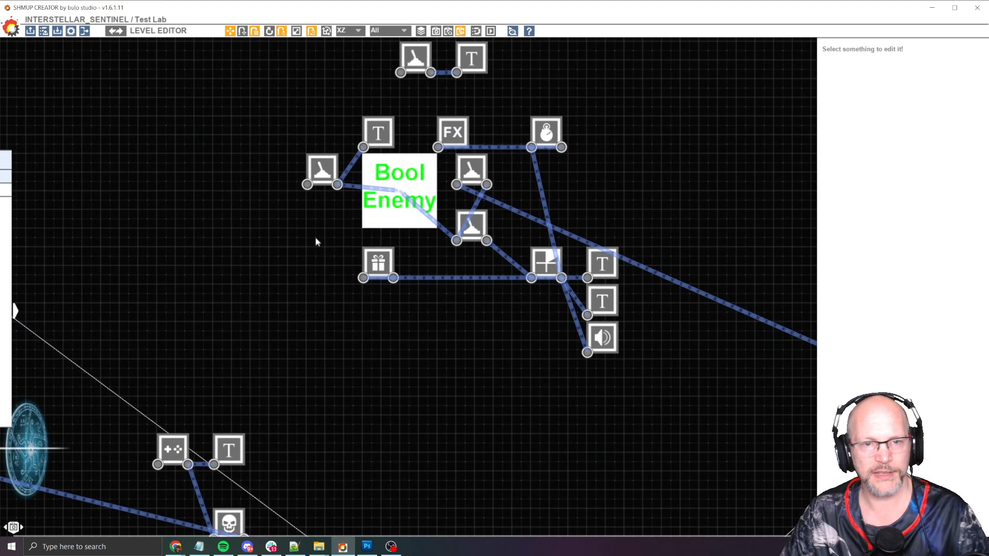
{"action": "left_click", "coordinate": [304, 189]}
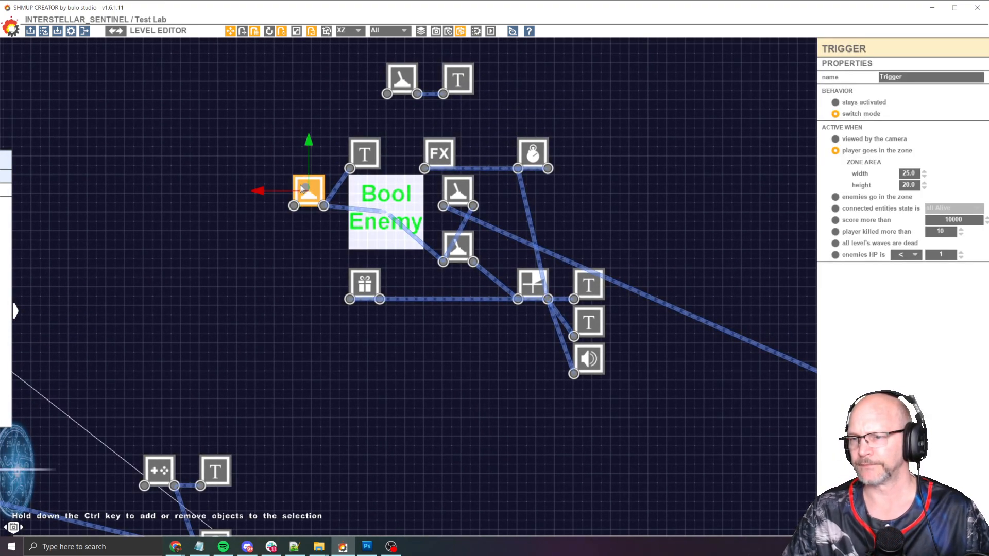
{"action": "left_click", "coordinate": [365, 151]}
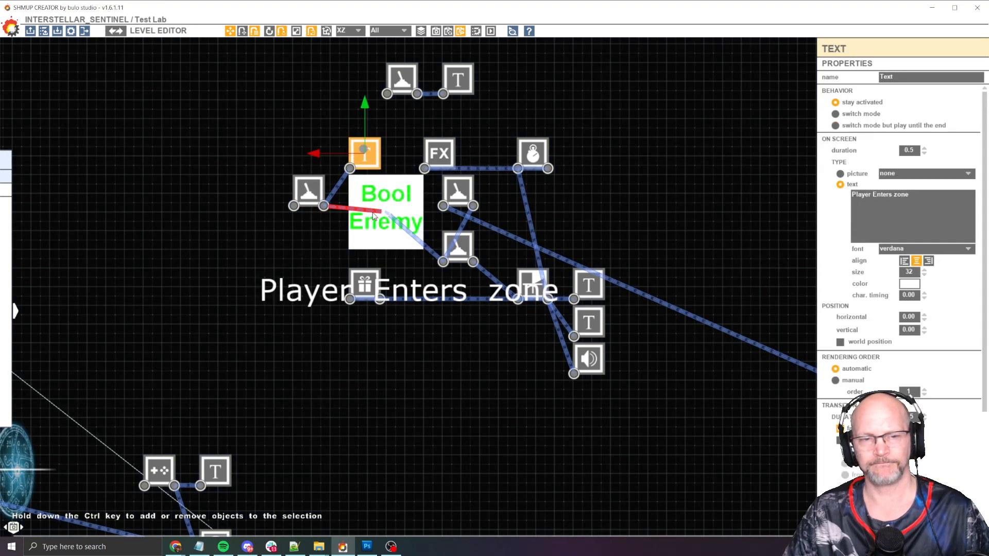
{"action": "left_click", "coordinate": [387, 234]}
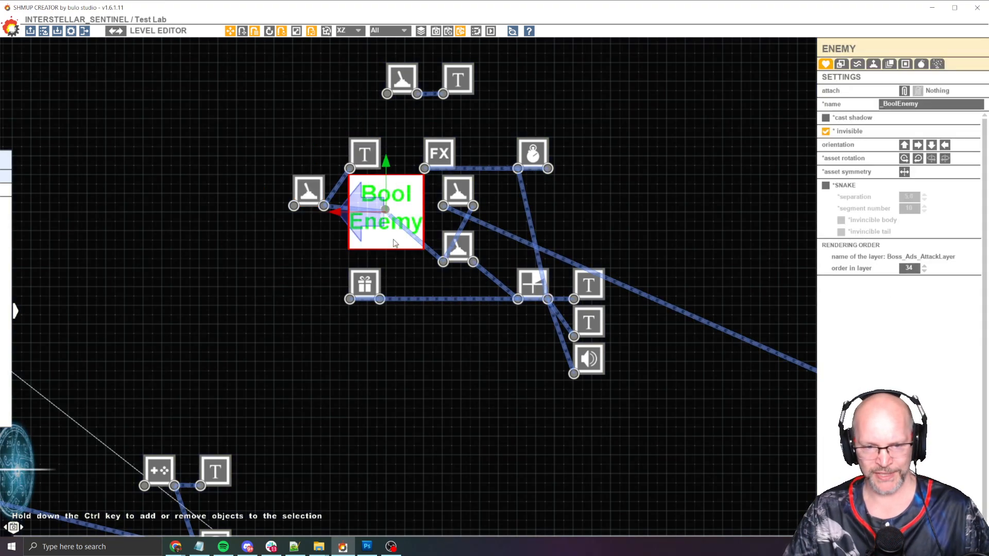
Review the Bool Enemy's collision and gameplay settings
{"action": "scroll", "coordinate": [355, 197], "scroll_direction": "down", "scroll_amount": 5}
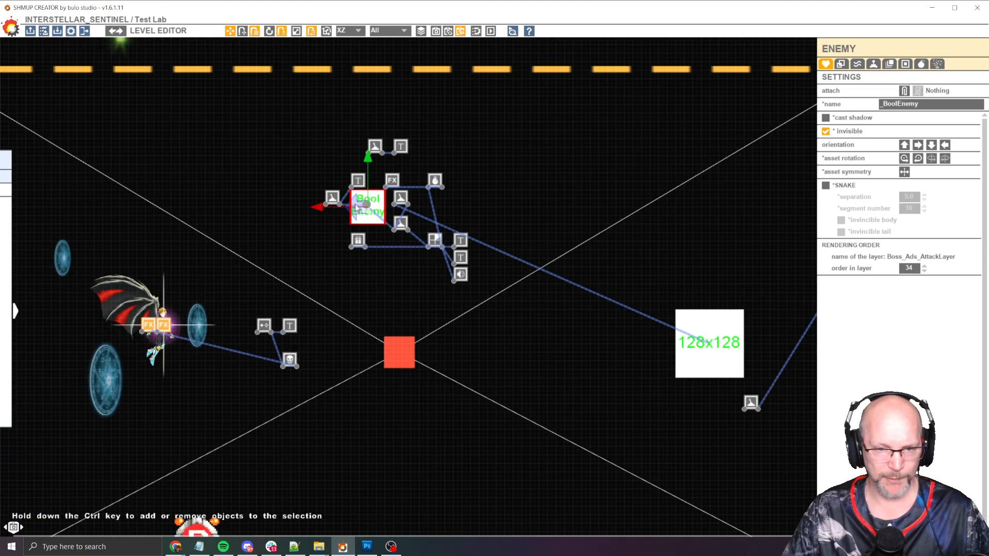
{"action": "middle_click_drag", "start_coordinate": [457, 169], "coordinate": [444, 186]}
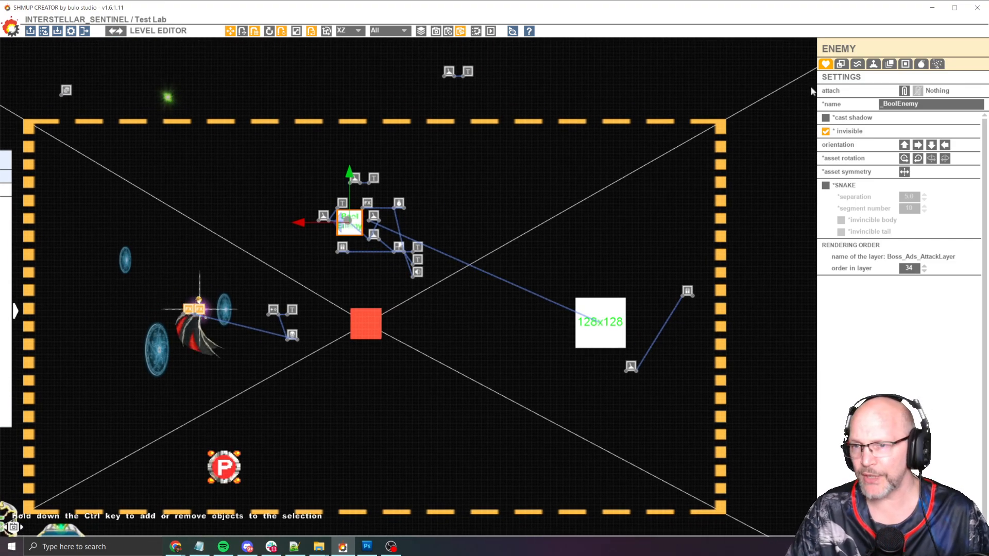
{"action": "scroll", "coordinate": [667, 174], "scroll_direction": "up", "scroll_amount": 3}
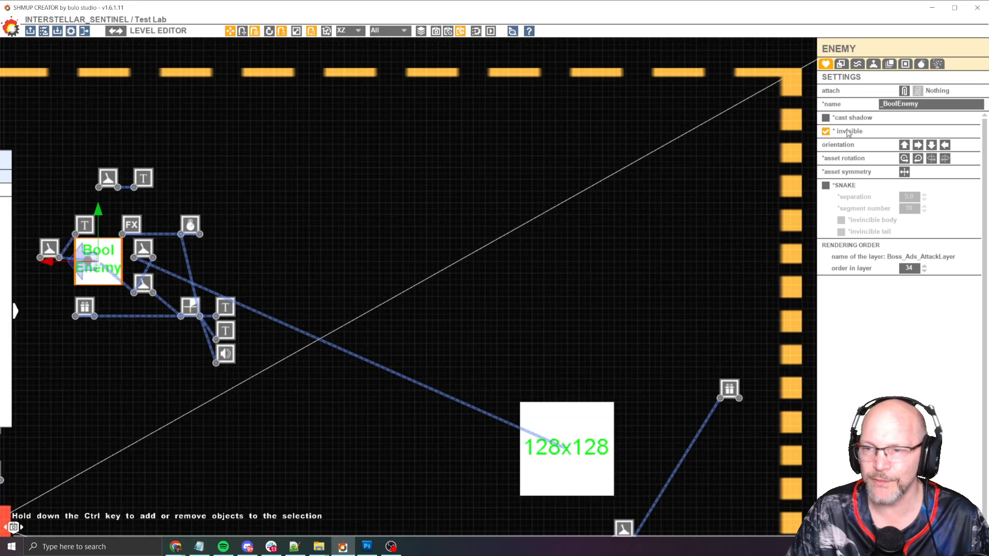
{"action": "middle_click_drag", "start_coordinate": [476, 160], "coordinate": [743, 142]}
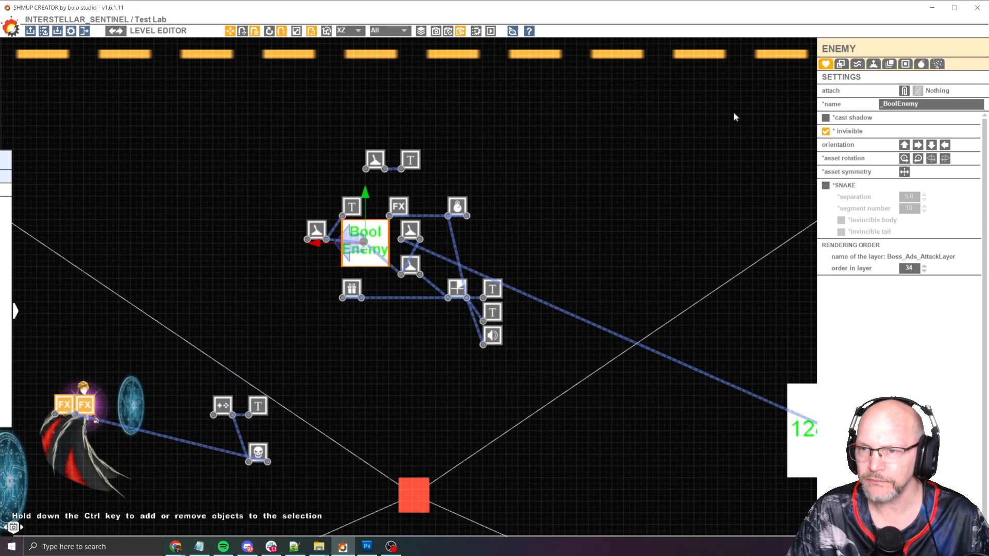
{"action": "left_click", "coordinate": [842, 67]}
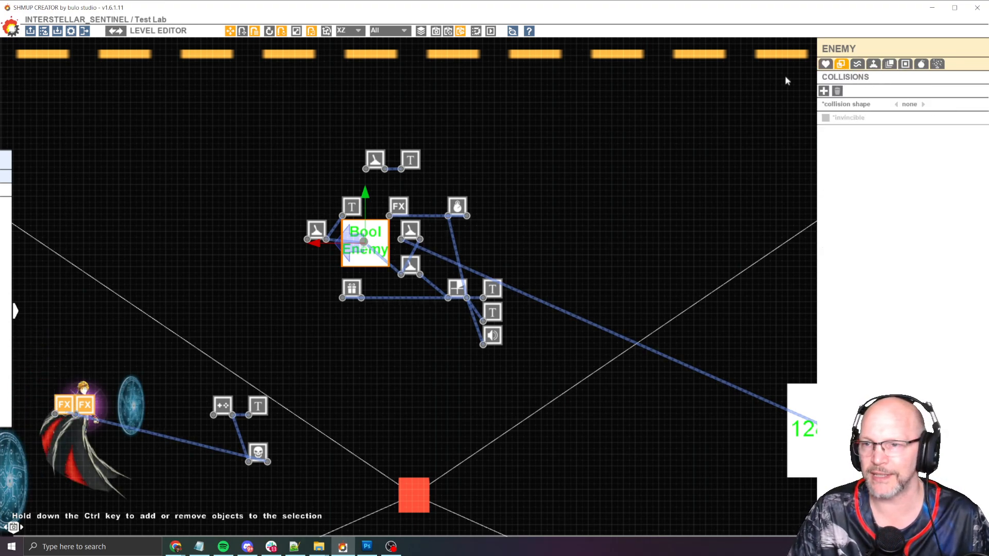
{"action": "left_click", "coordinate": [873, 65]}
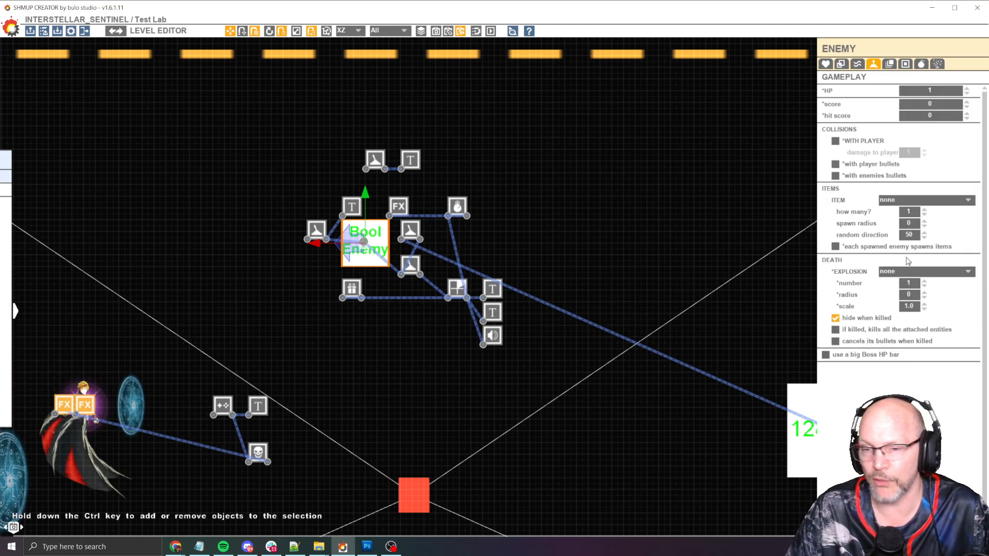
Inspect the FX, all Alive trigger, Countdown and the two text nodes in the Bool Enemy cluster
{"action": "scroll", "coordinate": [364, 223], "scroll_direction": "up", "scroll_amount": 3}
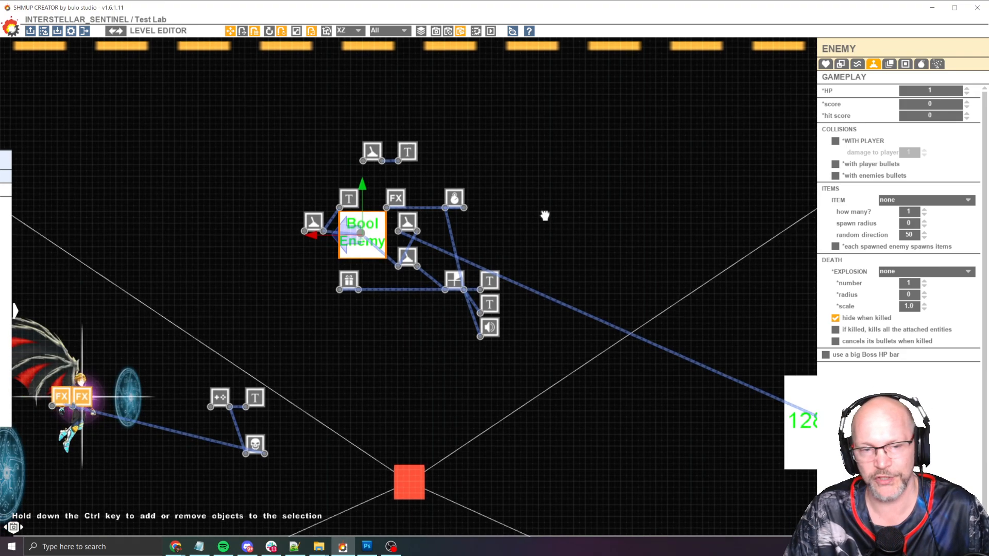
{"action": "left_click", "coordinate": [408, 190]}
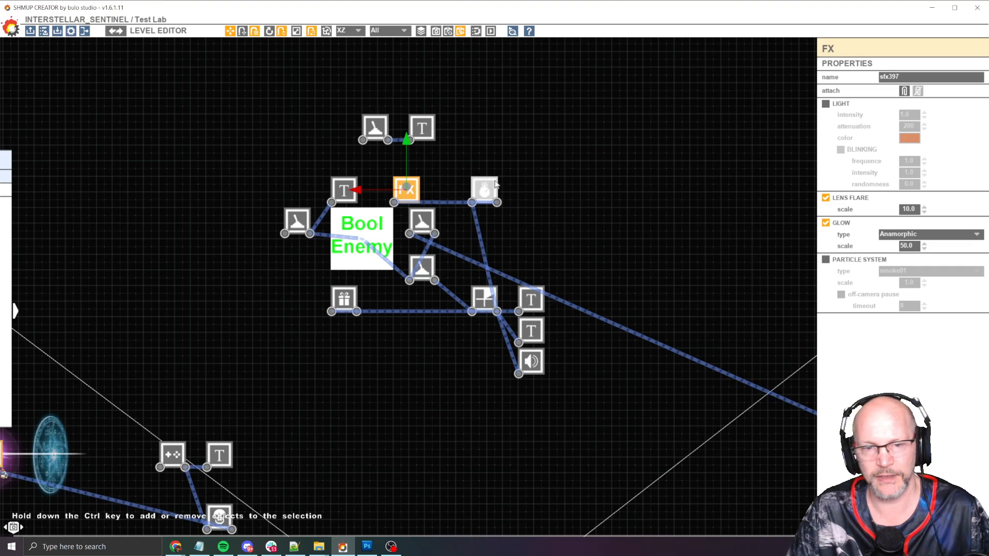
{"action": "left_click", "coordinate": [431, 271]}
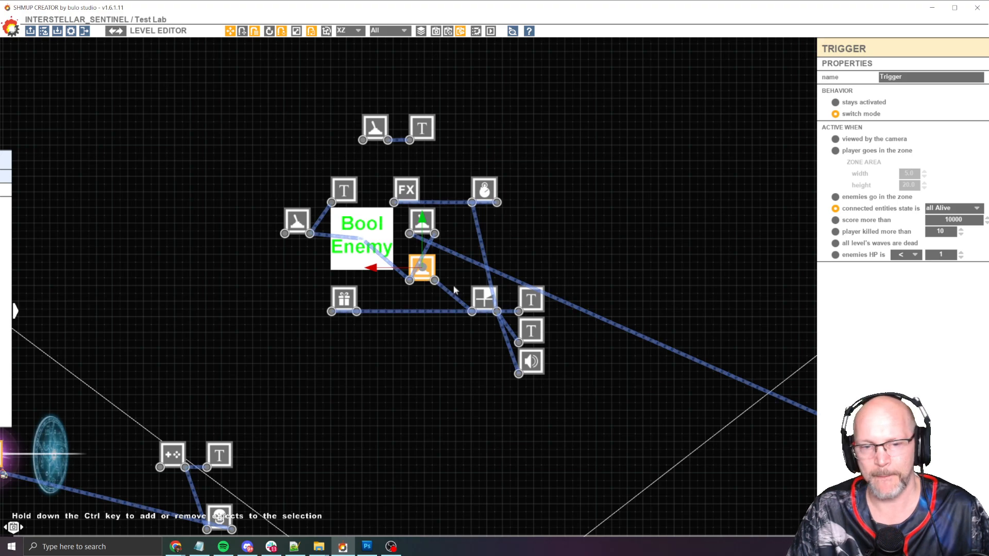
{"action": "left_click", "coordinate": [484, 299]}
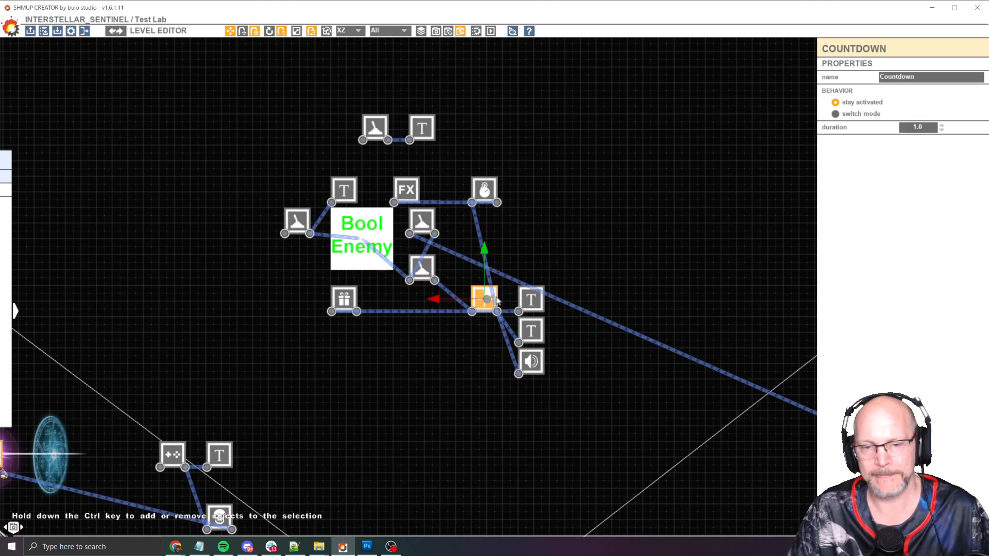
{"action": "left_click", "coordinate": [533, 302]}
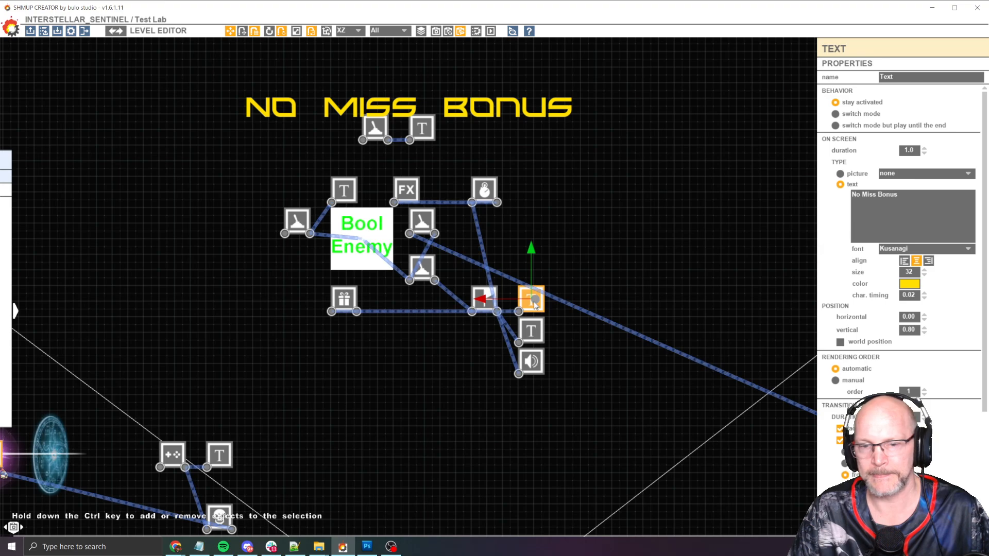
{"action": "left_click", "coordinate": [533, 330]}
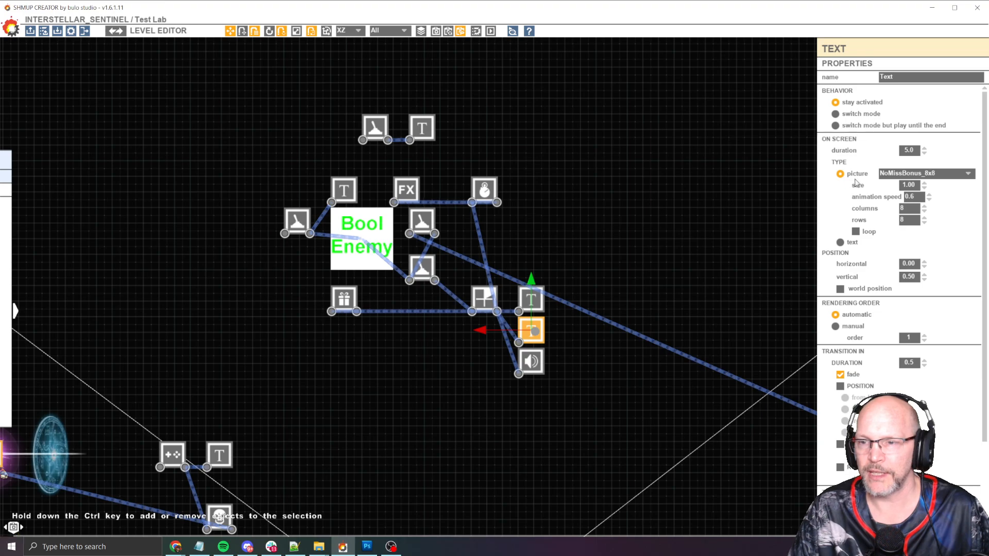
{"action": "left_click", "coordinate": [532, 307]}
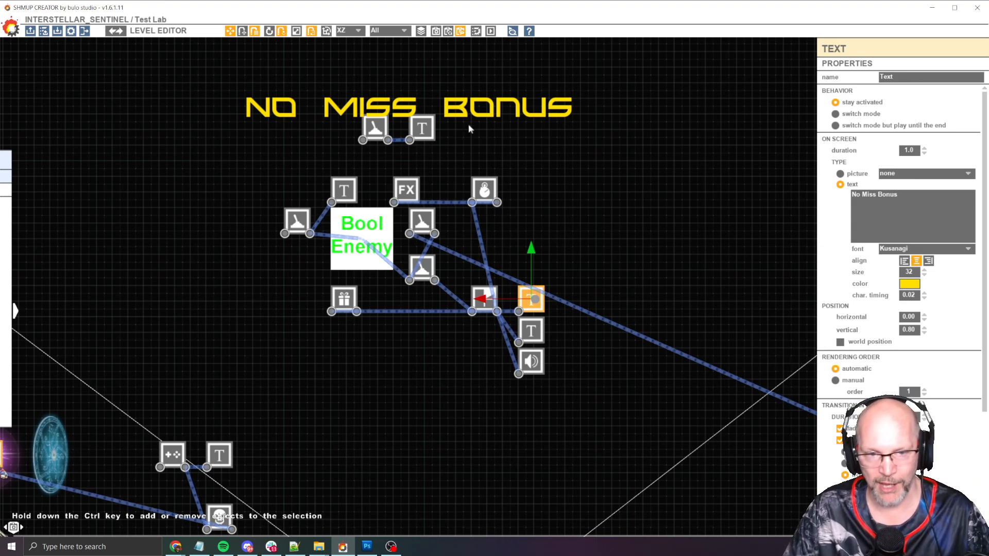
{"action": "left_click", "coordinate": [536, 334]}
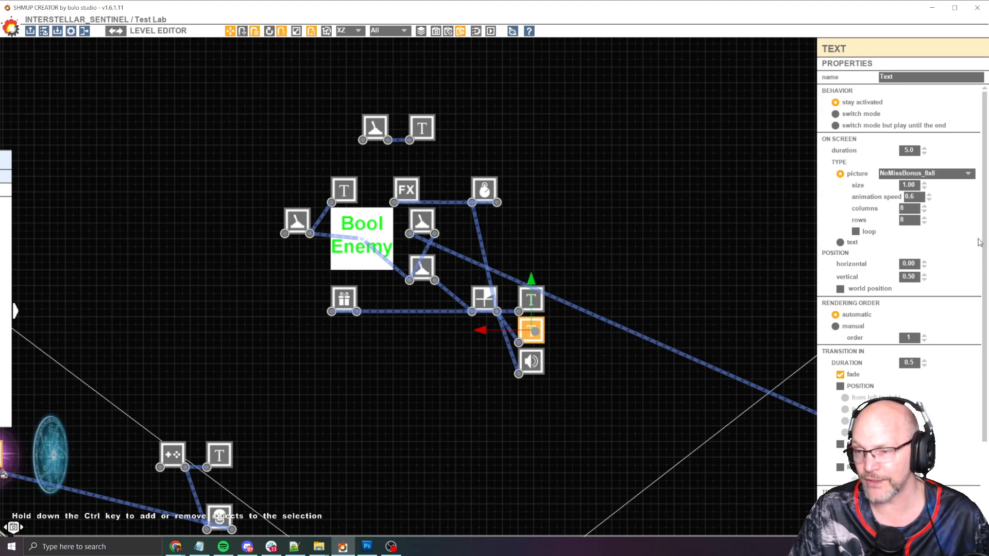
Review the No Miss Bonus text transitions, the bonus sound node and the item spawner's settings
{"action": "scroll", "coordinate": [983, 241], "scroll_direction": "down", "scroll_amount": 5}
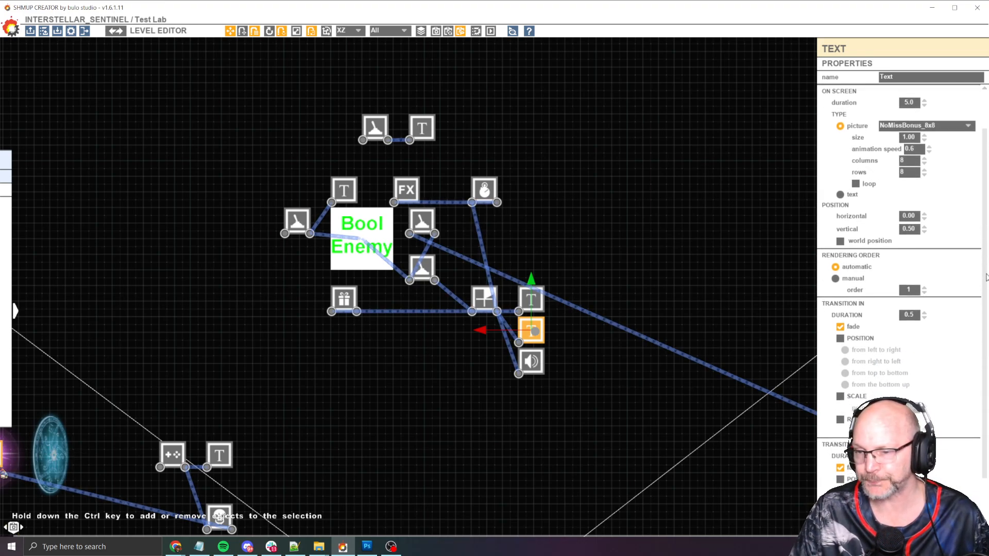
{"action": "left_click", "coordinate": [541, 304]}
{"action": "scroll", "coordinate": [985, 270], "scroll_direction": "down", "scroll_amount": 4}
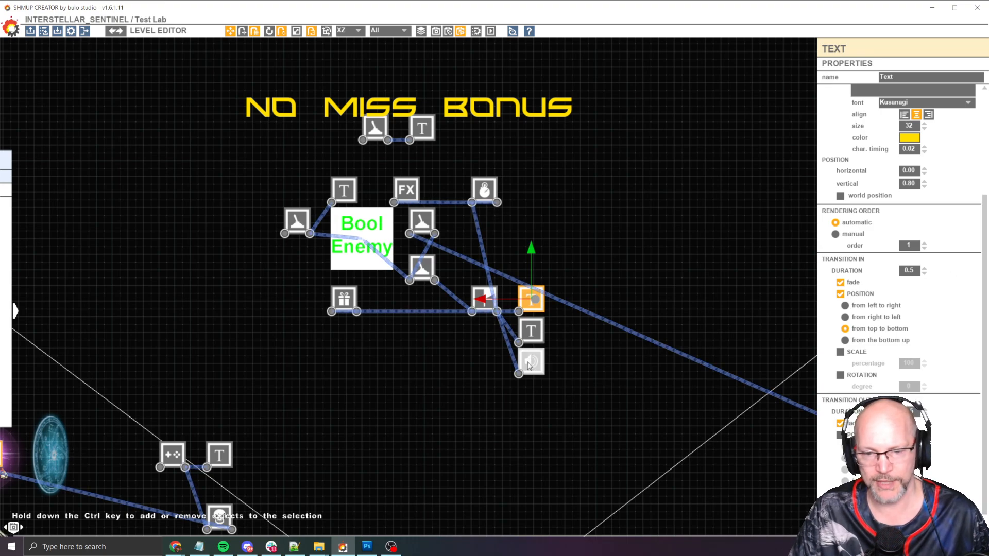
{"action": "left_click", "coordinate": [529, 365]}
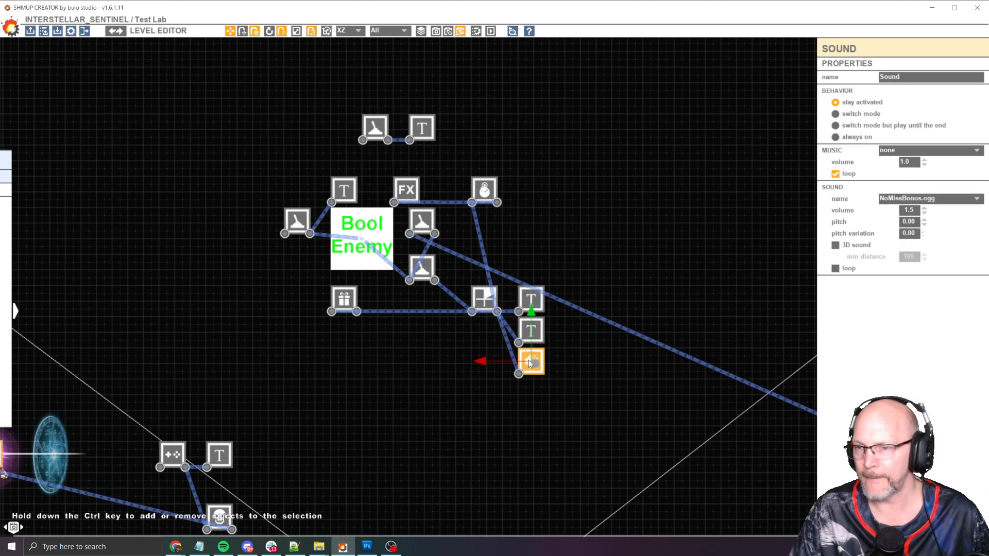
{"action": "left_click", "coordinate": [341, 298]}
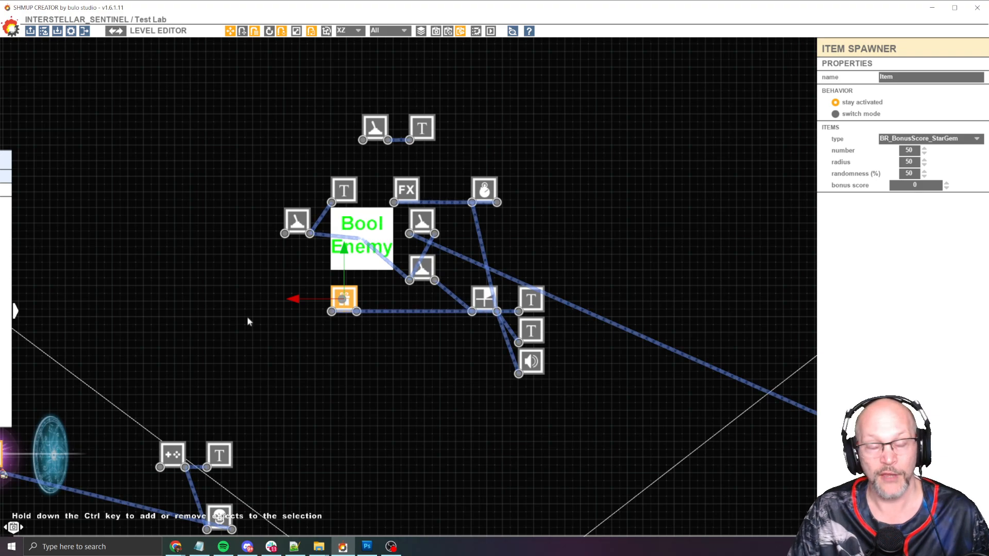
Deselect everything and examine the 128x128 enemy's gameplay and collision settings
{"action": "scroll", "coordinate": [340, 315], "scroll_direction": "down", "scroll_amount": 3}
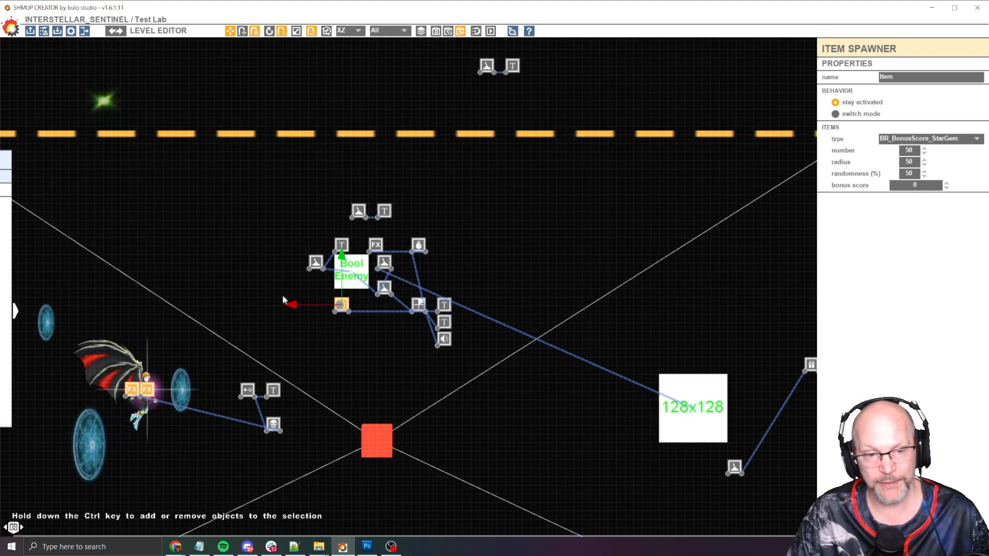
{"action": "scroll", "coordinate": [390, 262], "scroll_direction": "up", "scroll_amount": 2}
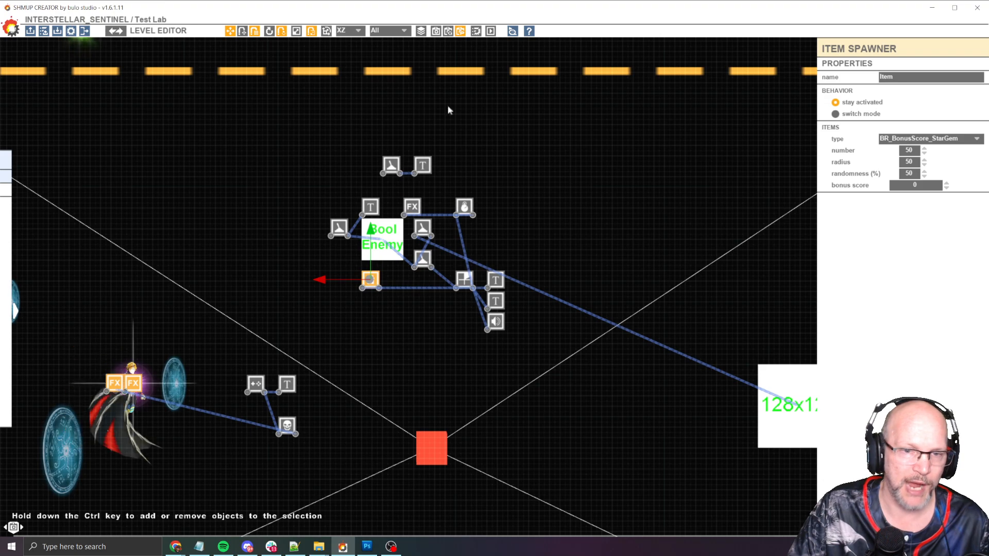
{"action": "left_click", "coordinate": [578, 274]}
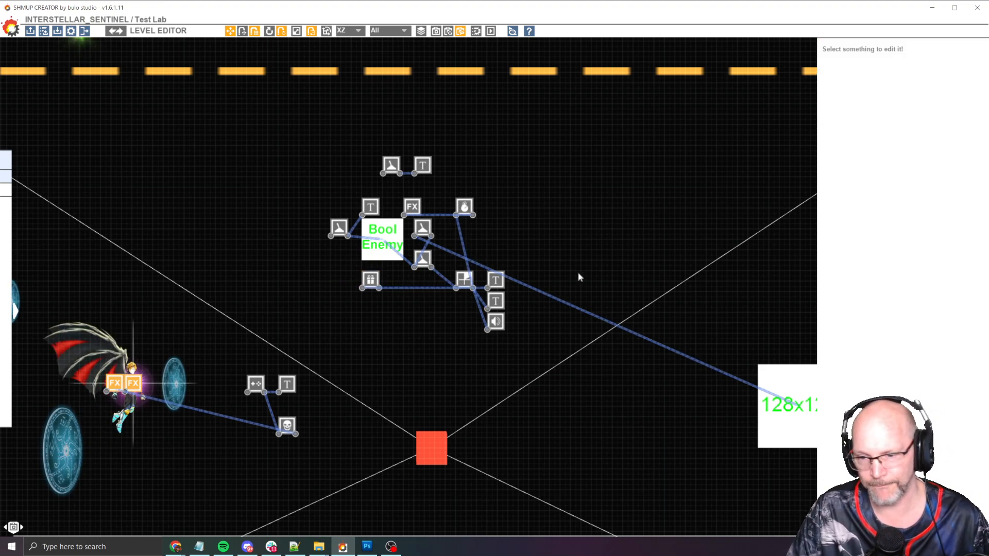
{"action": "middle_click_drag", "start_coordinate": [637, 291], "coordinate": [500, 228]}
{"action": "left_click", "coordinate": [640, 370]}
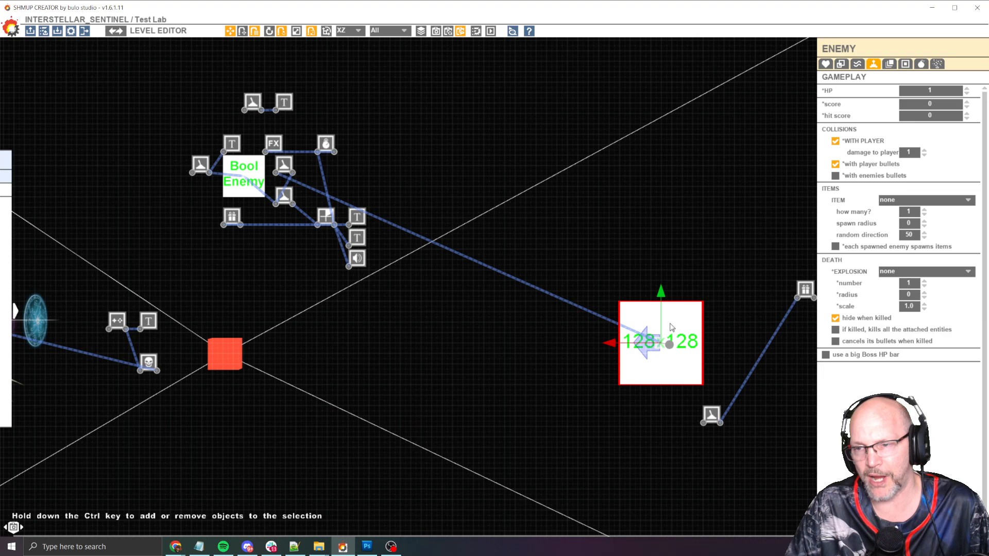
Inspect the button, its kill-player text and the Kill node, and trace the link to the 128x128 enemy
{"action": "middle_click_drag", "start_coordinate": [429, 163], "coordinate": [596, 136]}
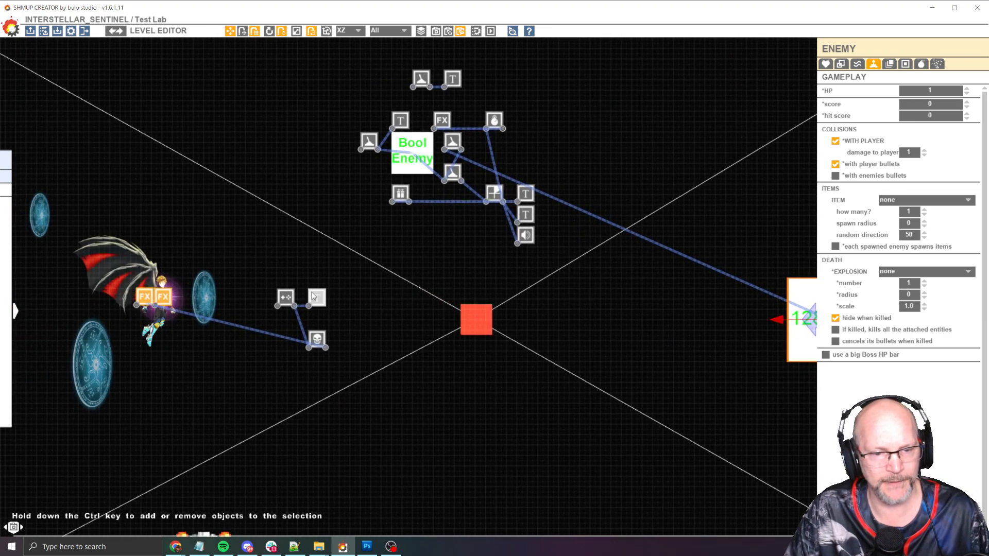
{"action": "scroll", "coordinate": [300, 295], "scroll_direction": "up", "scroll_amount": 2}
{"action": "left_click", "coordinate": [274, 309]}
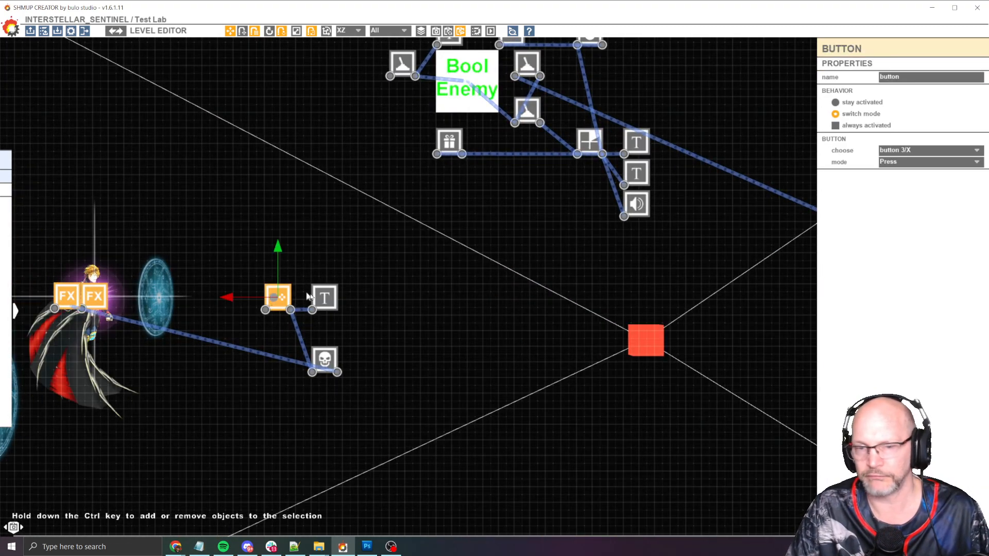
{"action": "left_click", "coordinate": [326, 292]}
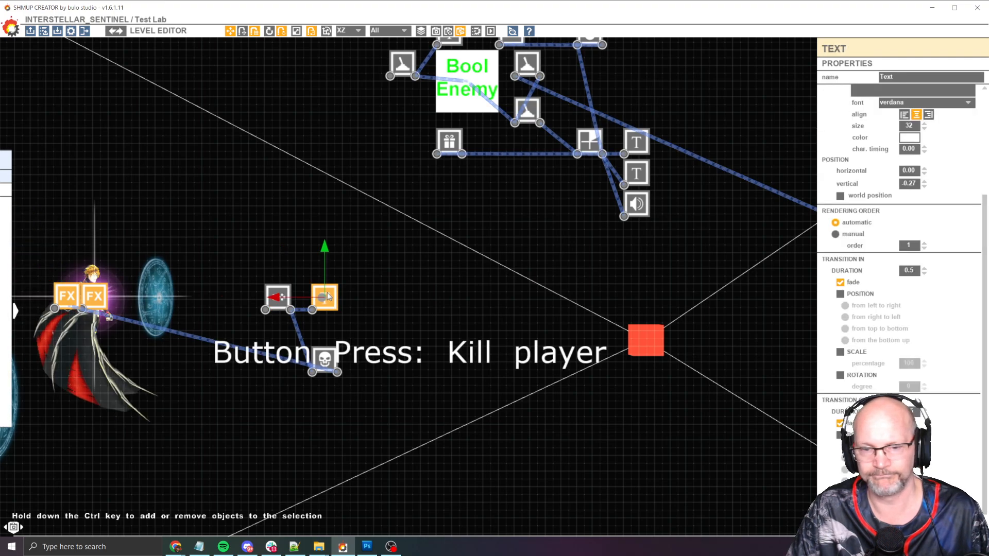
{"action": "left_click", "coordinate": [331, 359]}
{"action": "scroll", "coordinate": [372, 392], "scroll_direction": "down", "scroll_amount": 3}
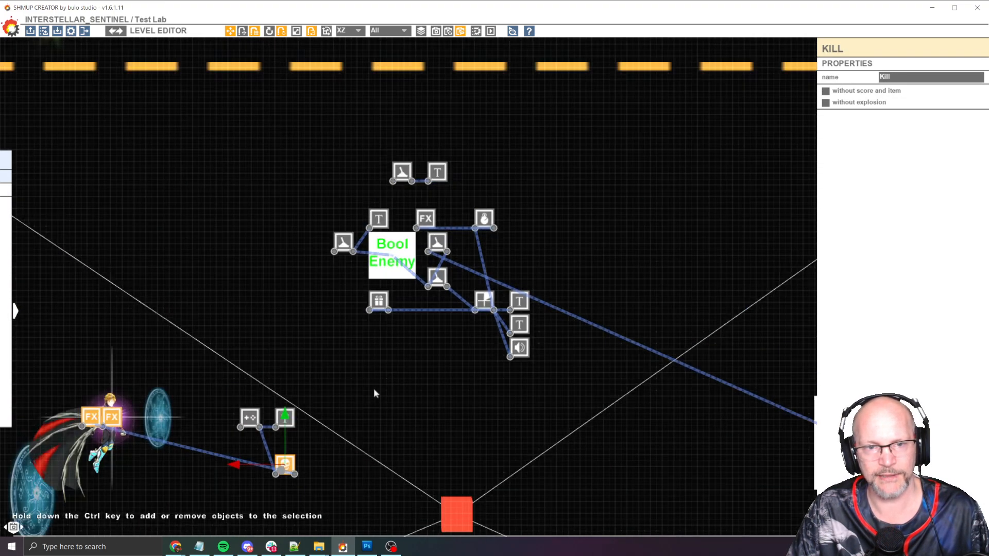
{"action": "middle_click_drag", "start_coordinate": [551, 208], "coordinate": [502, 217]}
{"action": "middle_click_drag", "start_coordinate": [504, 263], "coordinate": [495, 225]}
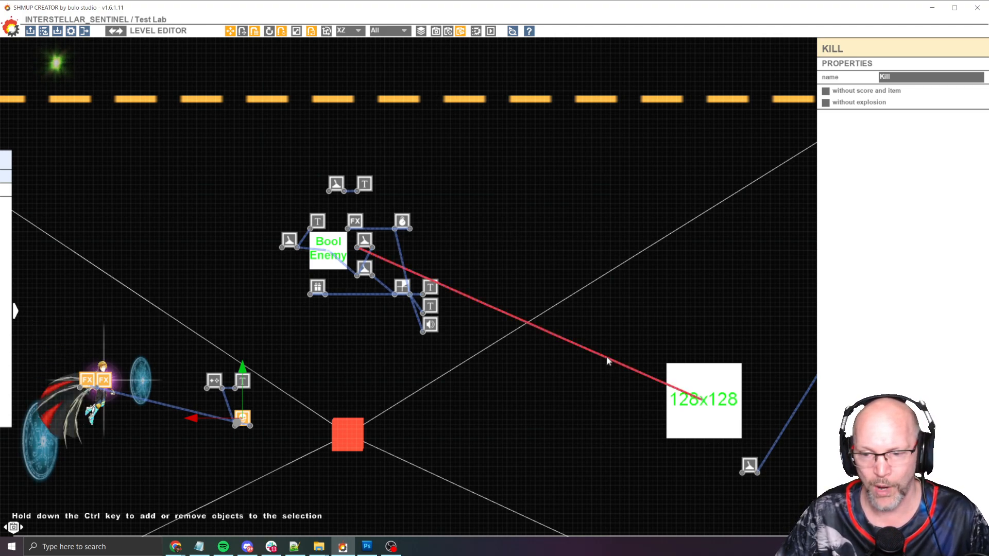
{"action": "middle_click_drag", "start_coordinate": [606, 357], "coordinate": [597, 334]}
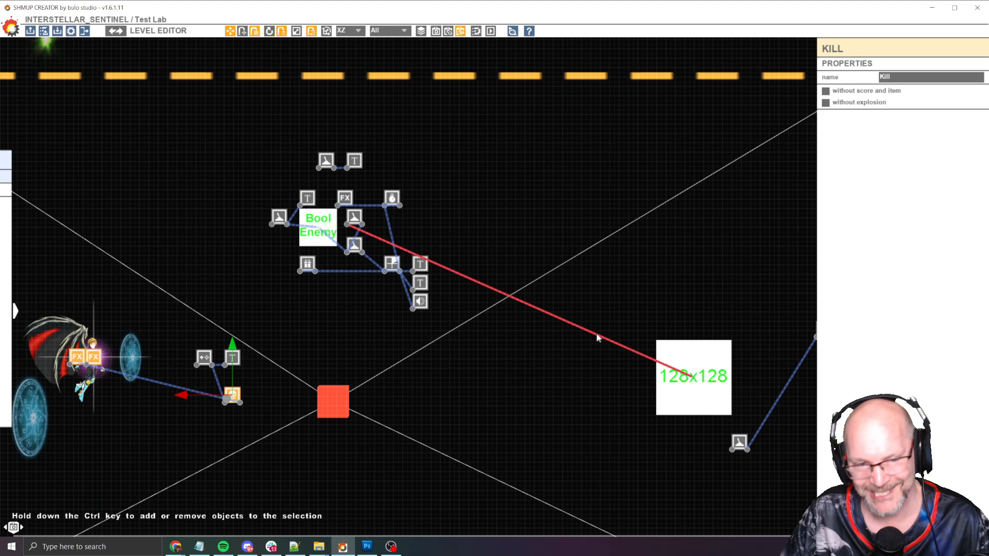